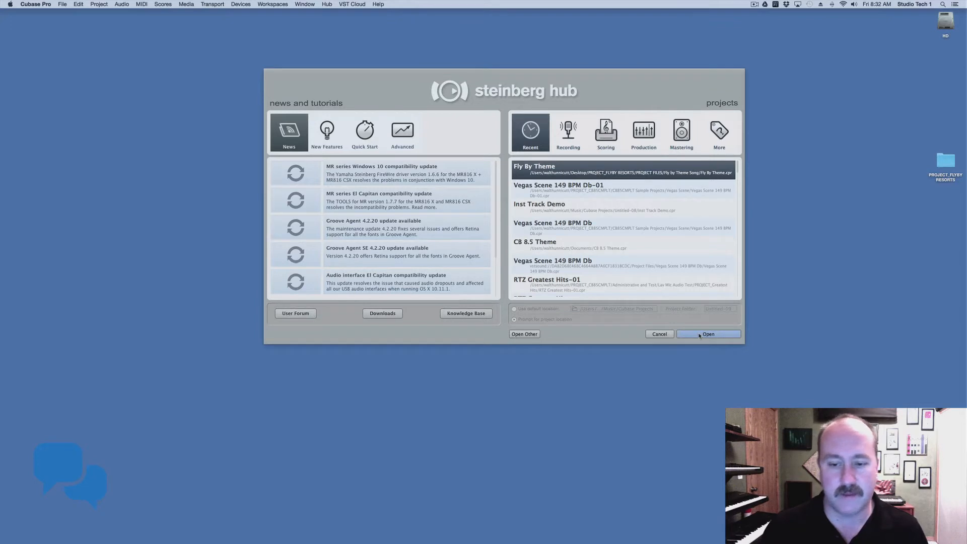
Step: Open the recent Fly By Theme project and add a video track, making the track taller
{"action": "left_click", "coordinate": [700, 335]}
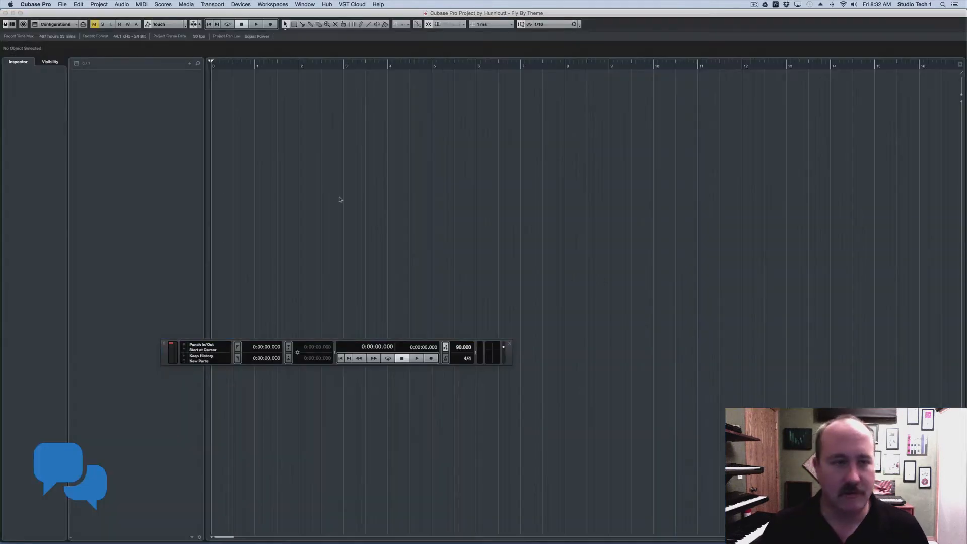
{"action": "right_click", "coordinate": [127, 99]}
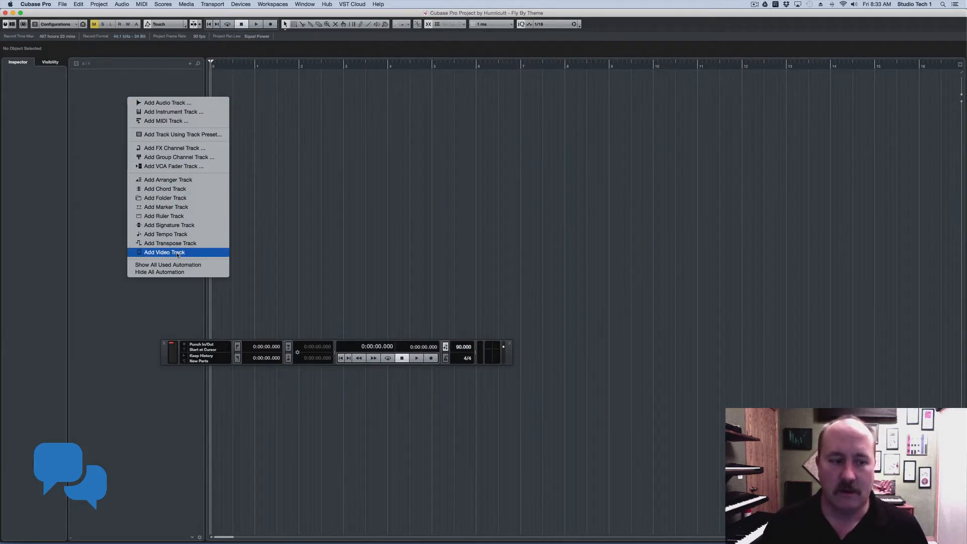
{"action": "left_click", "coordinate": [204, 257]}
{"action": "left_click_drag", "start_coordinate": [175, 83], "coordinate": [173, 112]}
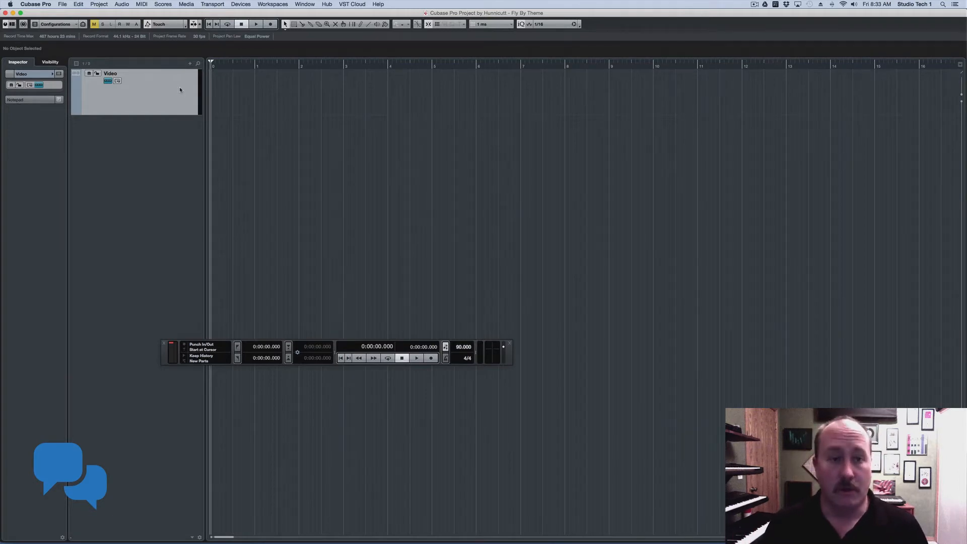
{"action": "left_click_drag", "start_coordinate": [175, 108], "coordinate": [177, 100]}
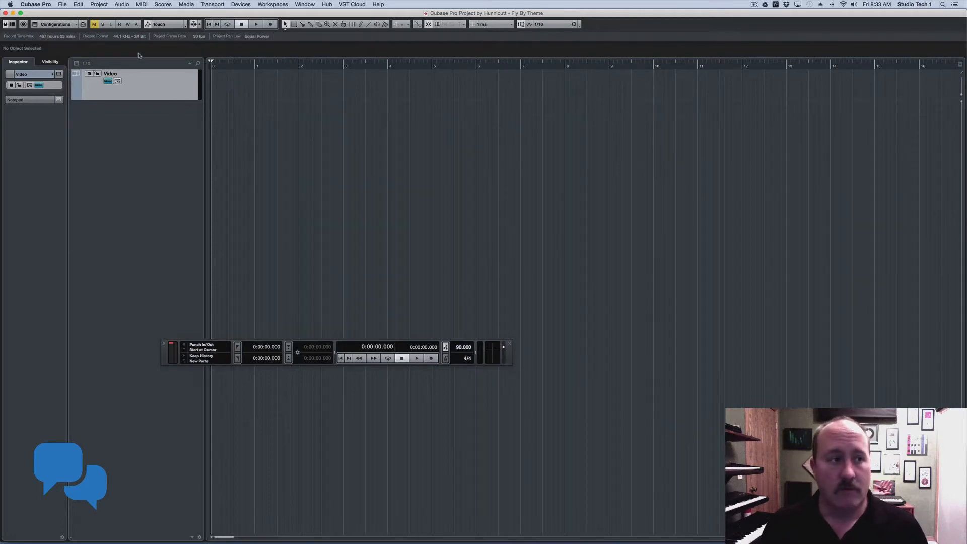
Step: Import the video file Fly By Resorts Commercial.mov from the VISUAL ELEMENTS folder into the project
{"action": "left_click", "coordinate": [64, 5]}
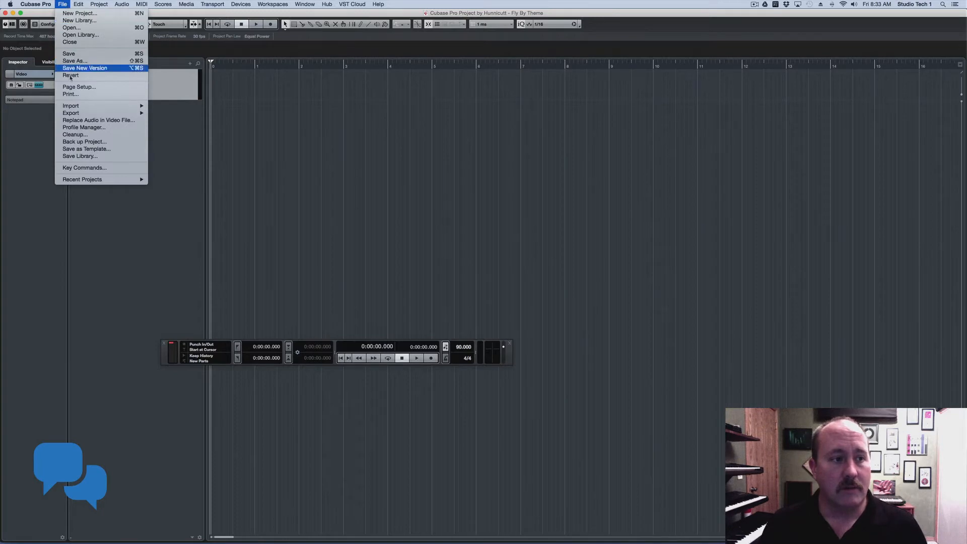
{"action": "mouse_move", "coordinate": [82, 107]}
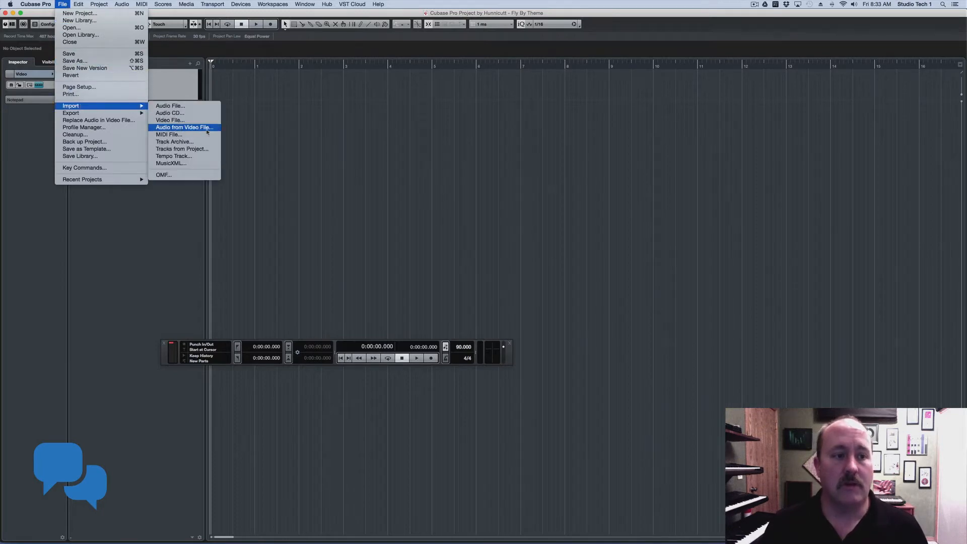
{"action": "left_click", "coordinate": [191, 124]}
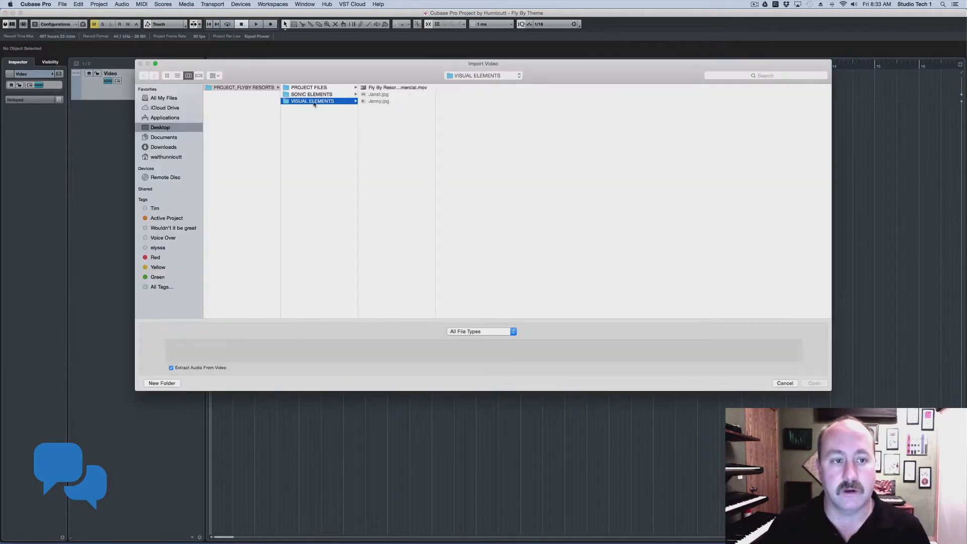
{"action": "left_click", "coordinate": [378, 89]}
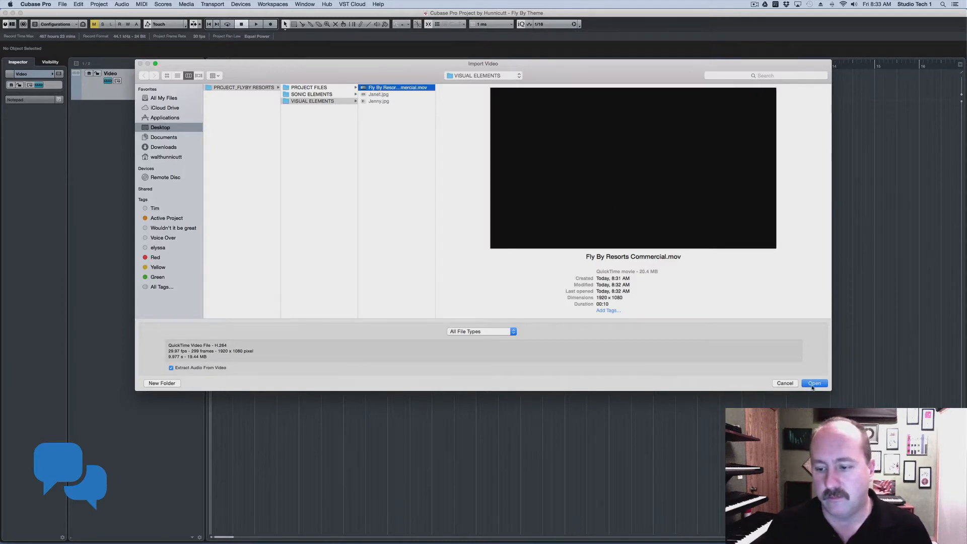
{"action": "left_click", "coordinate": [812, 385]}
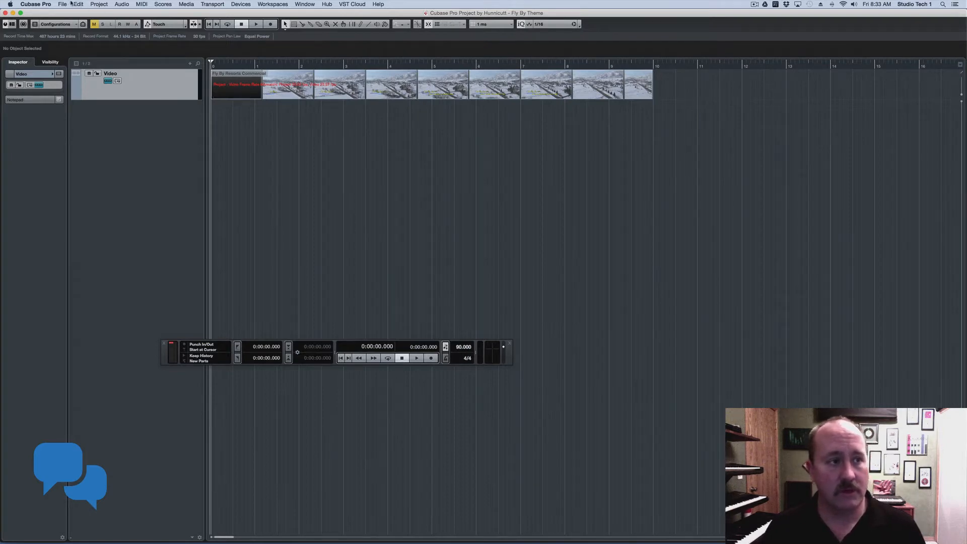
Step: Match the project's frame rate to the imported video (29.97 fps) in the project setup
{"action": "left_click", "coordinate": [96, 4]}
{"action": "left_click", "coordinate": [114, 151]}
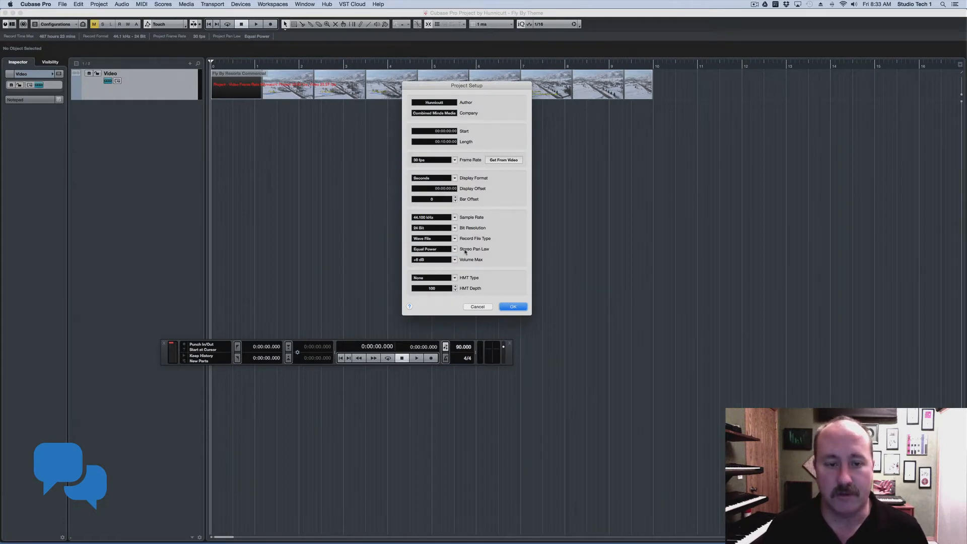
{"action": "left_click", "coordinate": [455, 160]}
{"action": "left_click", "coordinate": [487, 140]}
{"action": "left_click", "coordinate": [511, 161]}
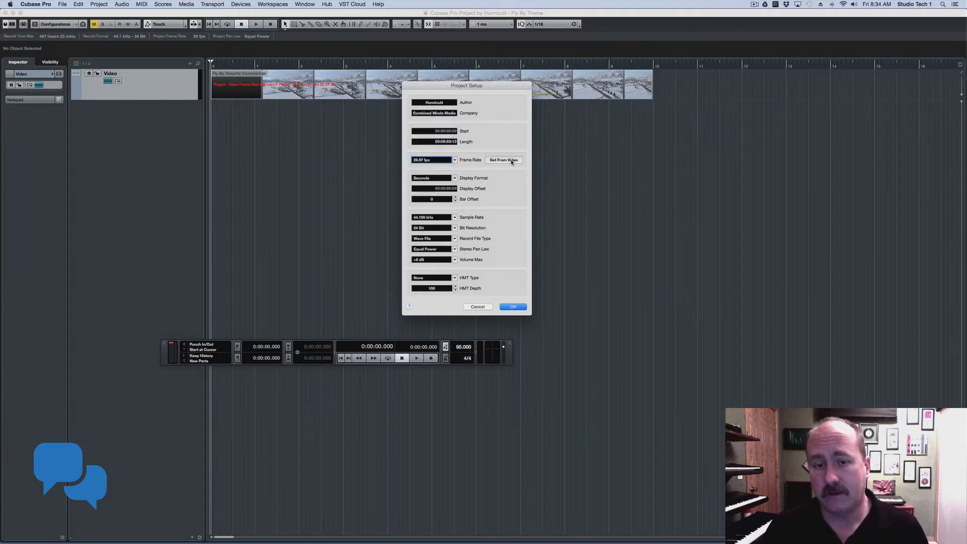
{"action": "left_click", "coordinate": [513, 307]}
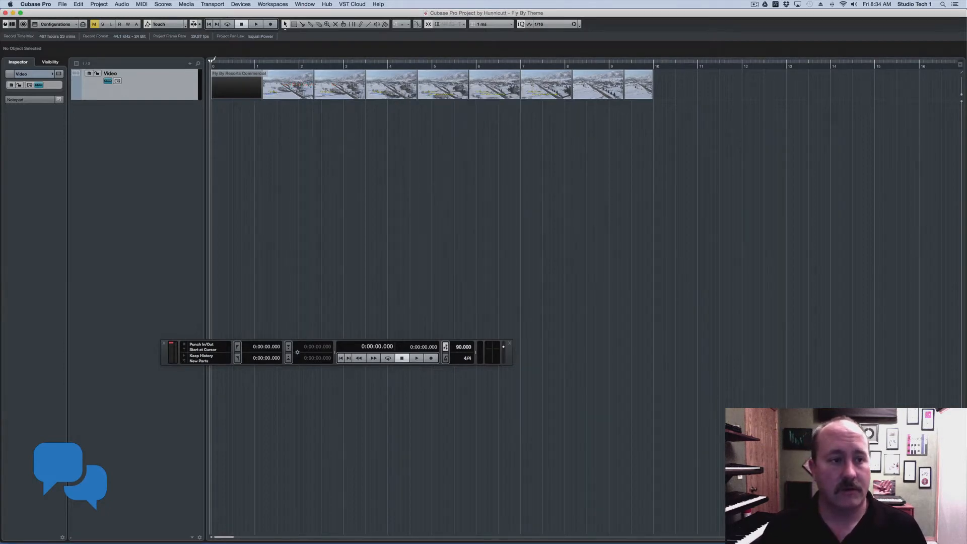
Step: Set the locators to span the whole video clip and show the Video Player with the cursor at about 5.5 seconds
{"action": "left_click_drag", "start_coordinate": [212, 59], "coordinate": [654, 54]}
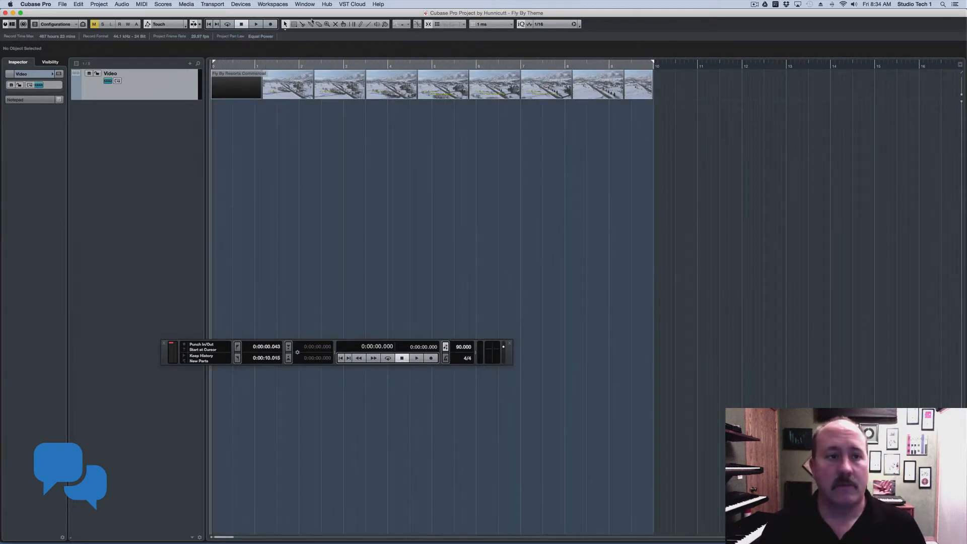
{"action": "left_click", "coordinate": [241, 3]}
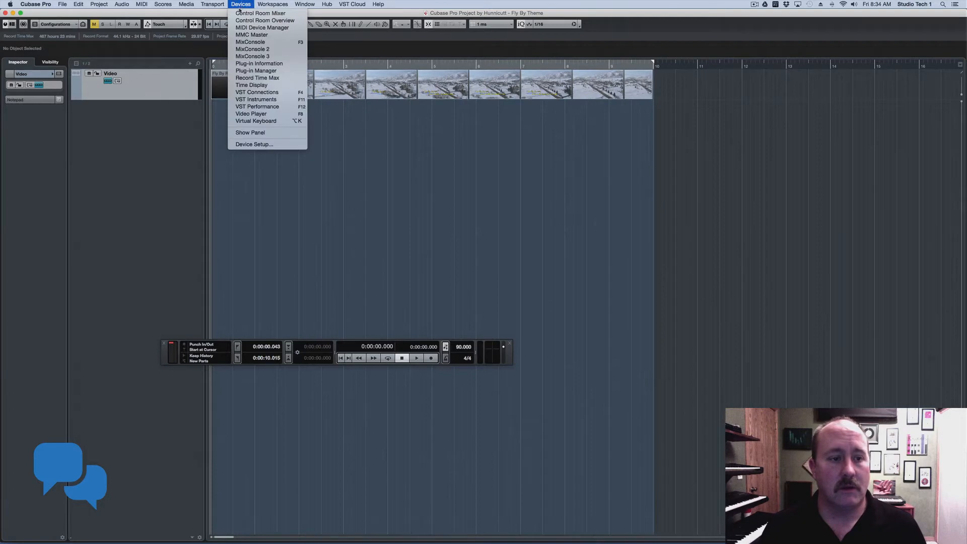
{"action": "left_click", "coordinate": [247, 115]}
{"action": "left_click", "coordinate": [455, 65]}
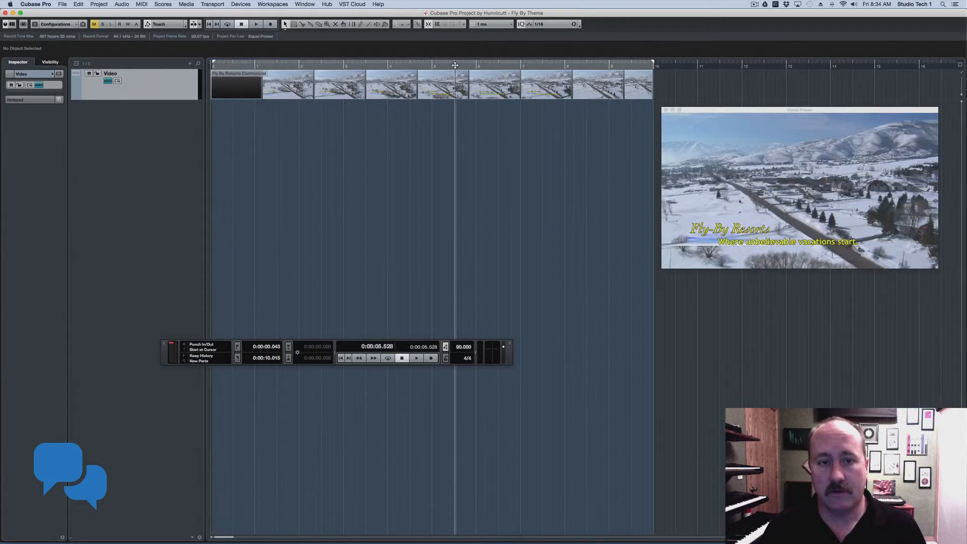
Step: Move the Video Player window to an empty area below the video track, keeping its original size, and hide the transport panel
{"action": "left_click_drag", "start_coordinate": [806, 110], "coordinate": [729, 143]}
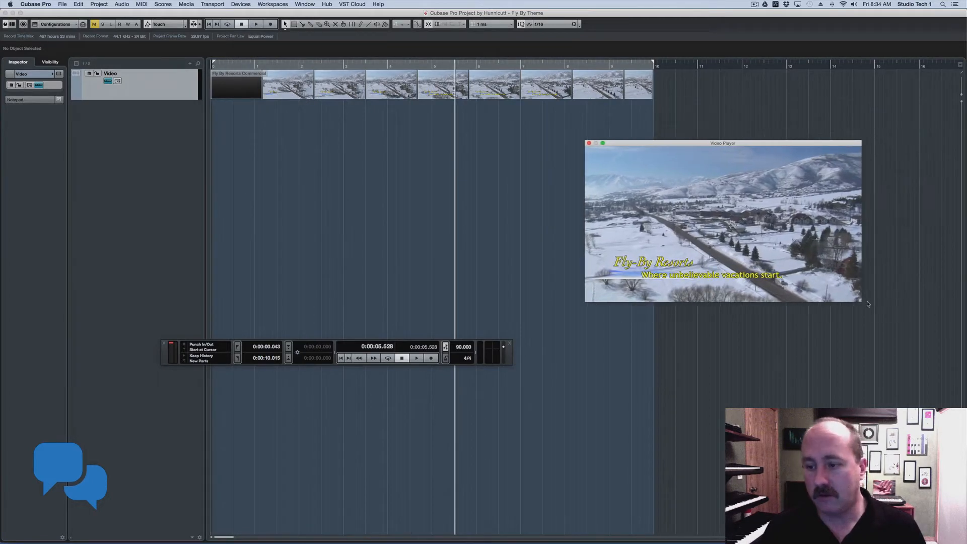
{"action": "left_click_drag", "start_coordinate": [867, 304], "coordinate": [902, 364]}
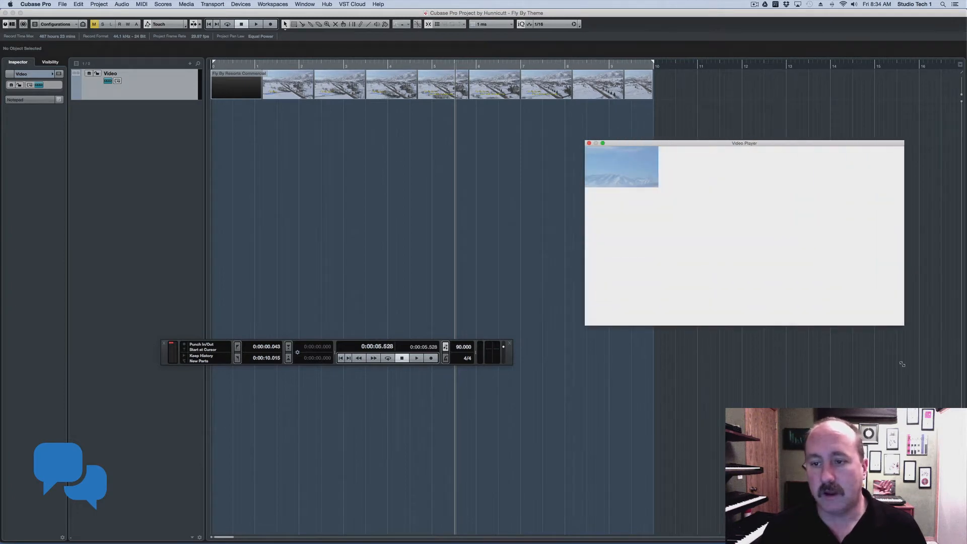
{"action": "left_click_drag", "start_coordinate": [902, 326], "coordinate": [861, 302]}
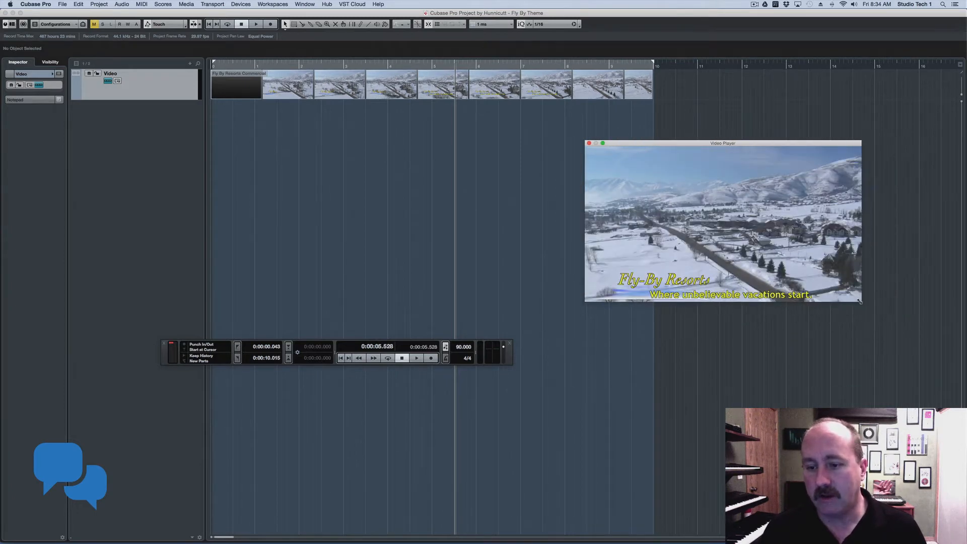
{"action": "left_click_drag", "start_coordinate": [685, 145], "coordinate": [174, 319]}
{"action": "left_click", "coordinate": [164, 346]}
{"action": "key", "text": "F2"}
Step: Preview the commercial in the Video Player, stop playback and activate the cycle between the locators
{"action": "key", "text": "space"}
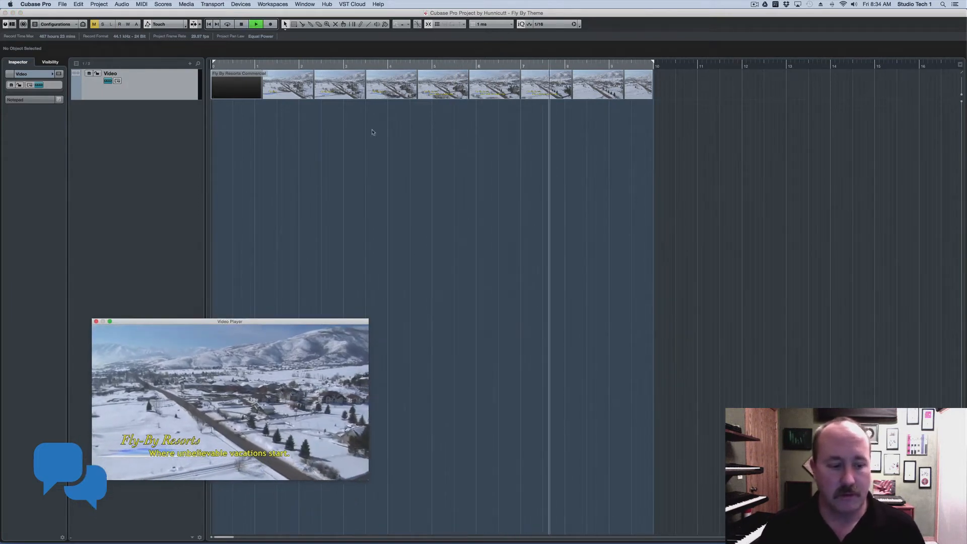
{"action": "key", "text": "space"}
{"action": "left_click", "coordinate": [272, 64]}
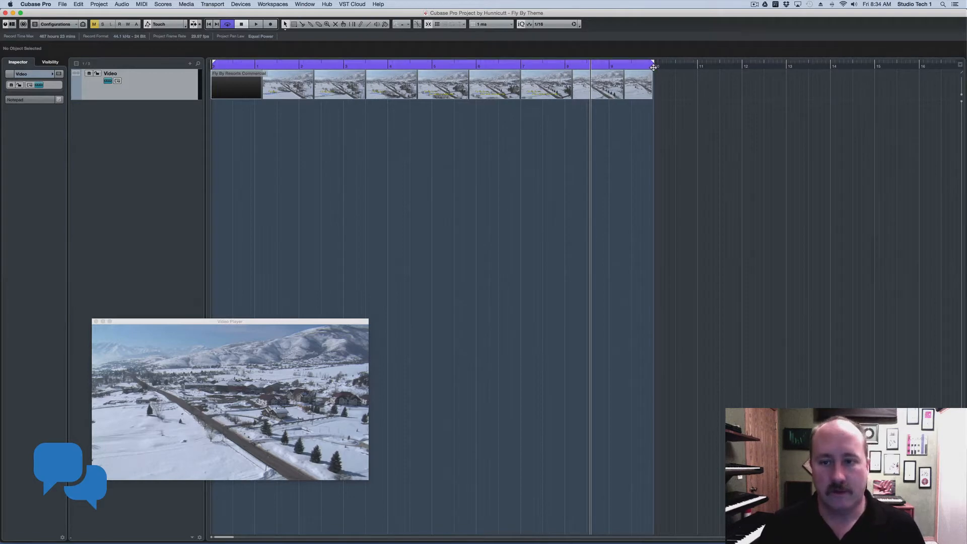
Step: Try the Timecode format on the main ruler, settle on Bars+Beats, and deactivate the cycle
{"action": "right_click", "coordinate": [616, 66]}
{"action": "left_click", "coordinate": [637, 85]}
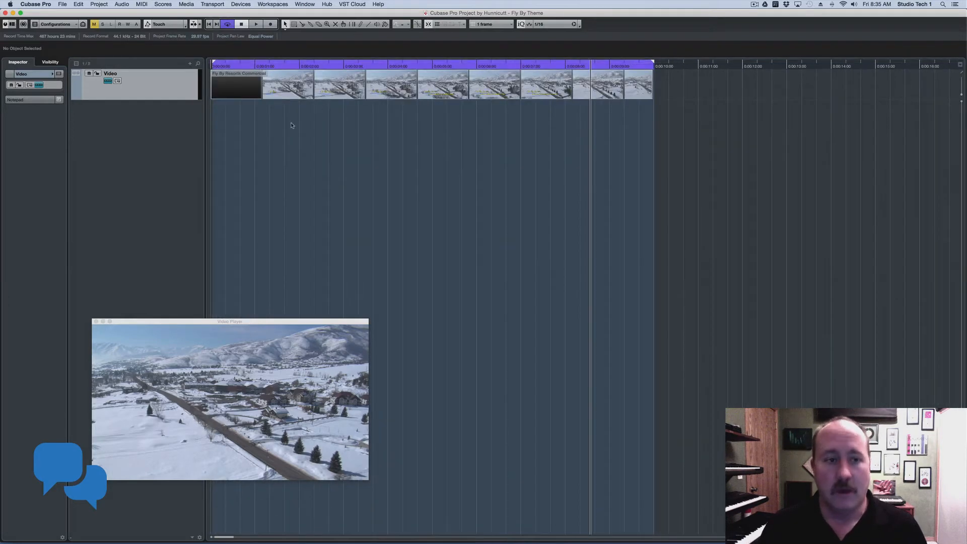
{"action": "right_click", "coordinate": [560, 66]}
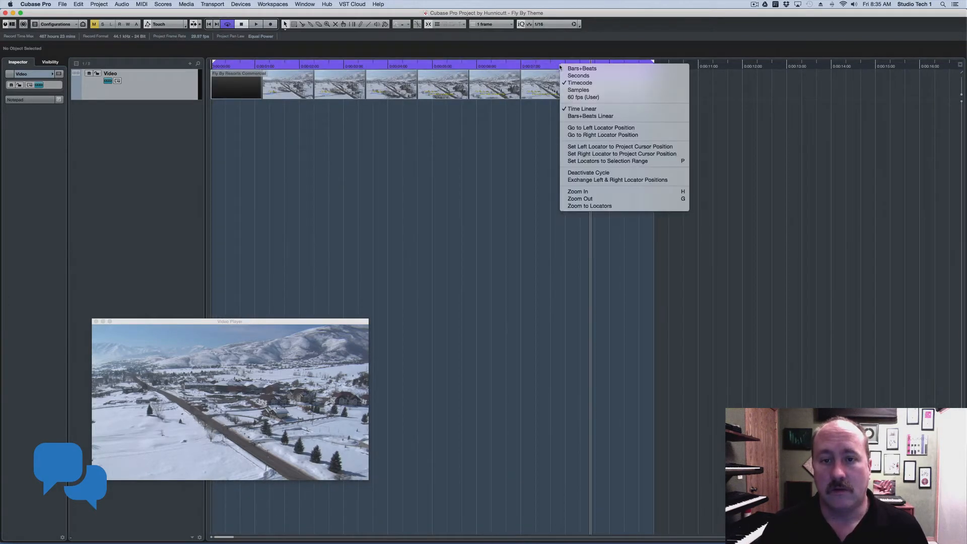
{"action": "left_click", "coordinate": [563, 69]}
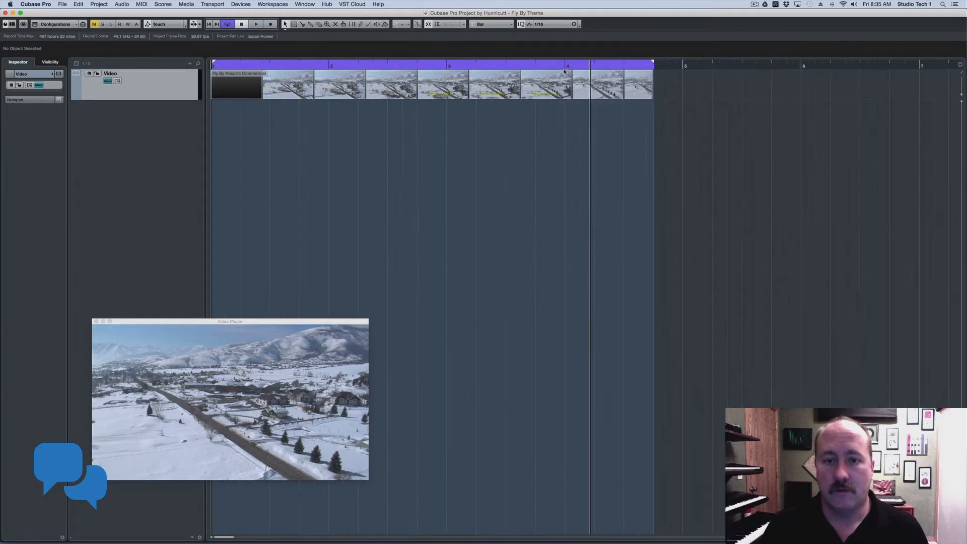
{"action": "left_click", "coordinate": [228, 24]}
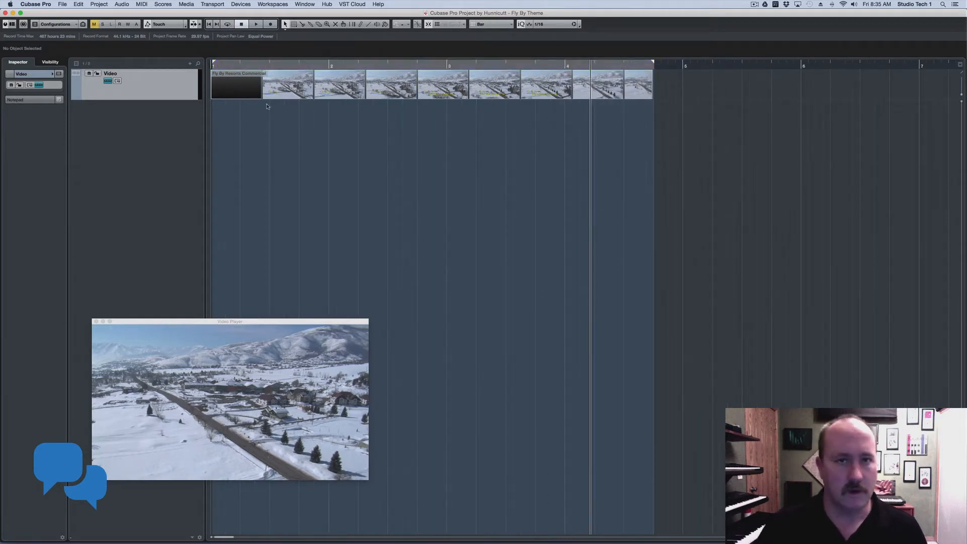
Step: Add a ruler track below the video track and set its display format to Timecode
{"action": "right_click", "coordinate": [156, 114]}
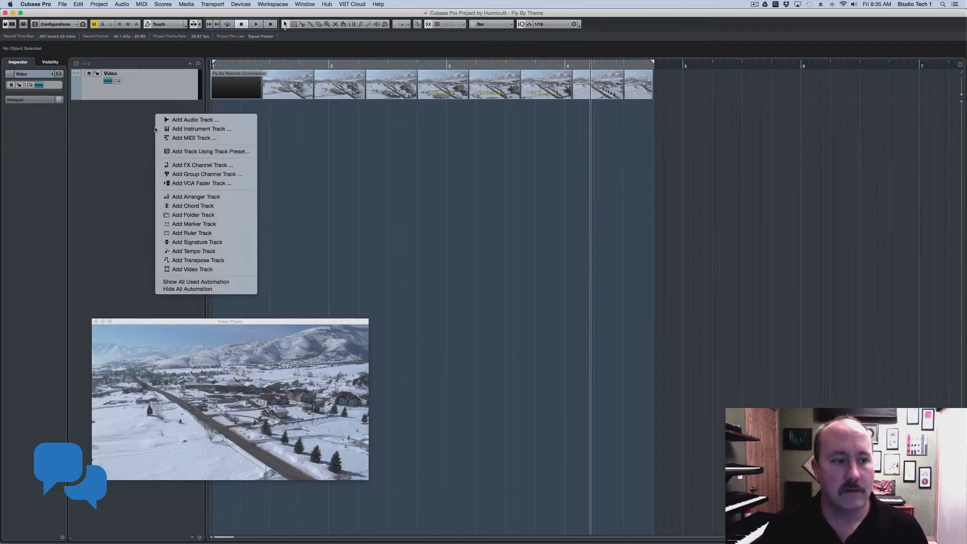
{"action": "left_click", "coordinate": [200, 234]}
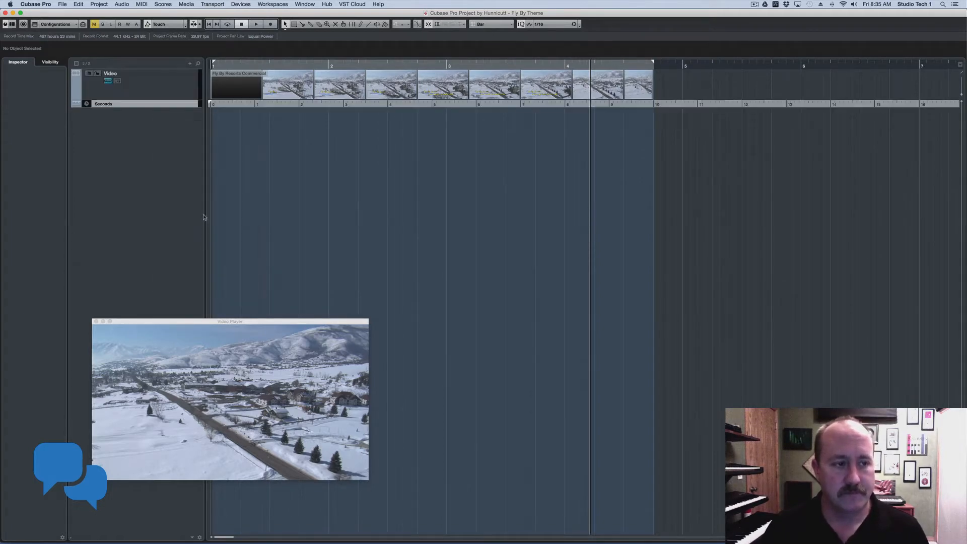
{"action": "left_click", "coordinate": [103, 104]}
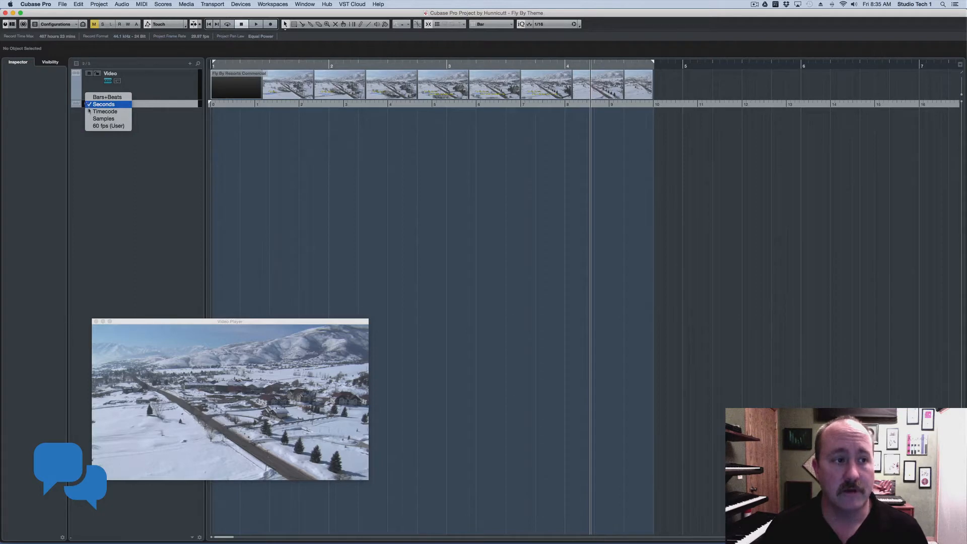
{"action": "left_click", "coordinate": [104, 111]}
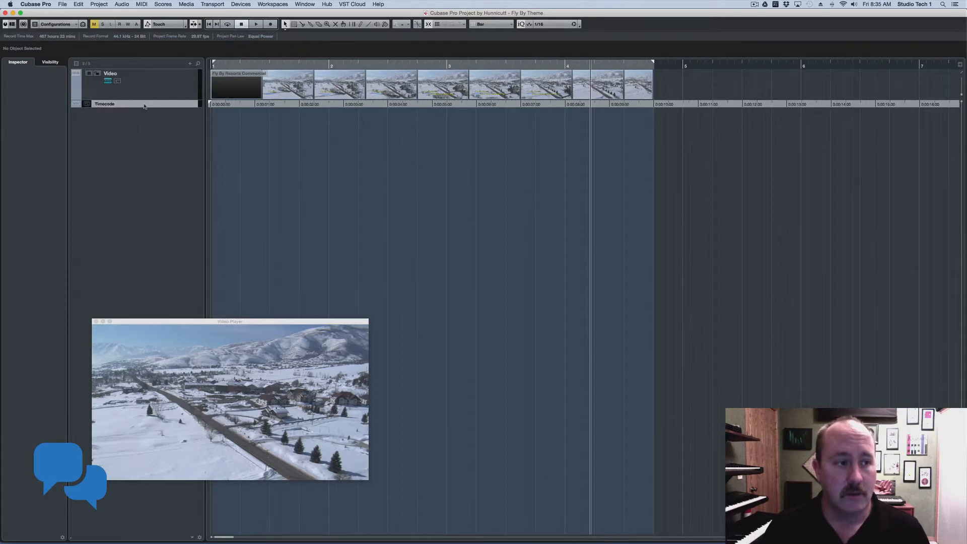
Step: Divide the track list and place the Timecode ruler track above the Video track in the upper section
{"action": "left_click_drag", "start_coordinate": [144, 105], "coordinate": [145, 80]}
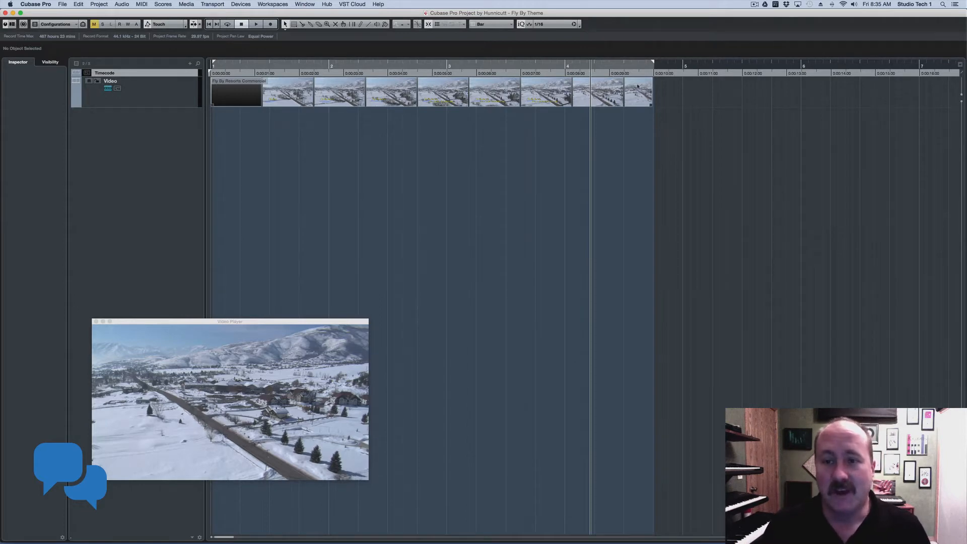
{"action": "left_click", "coordinate": [960, 65]}
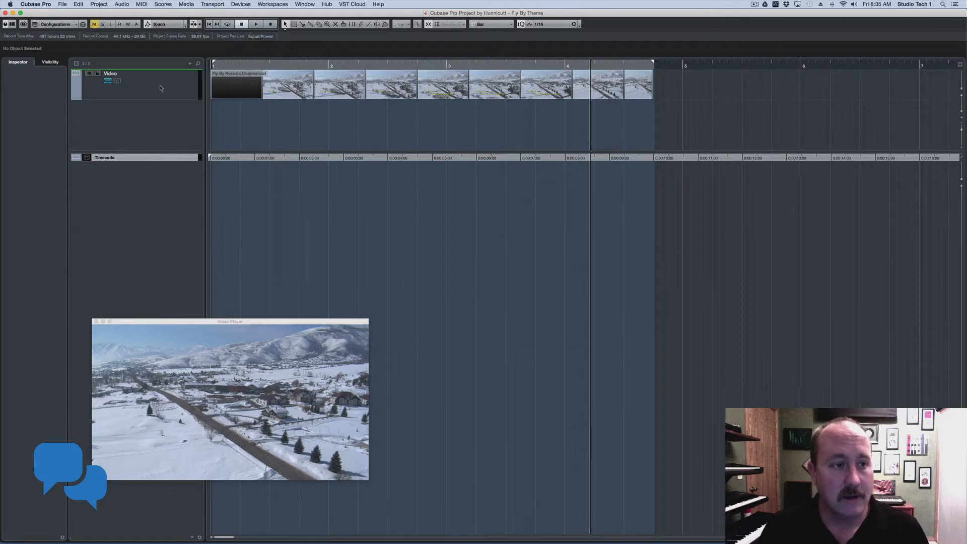
{"action": "left_click_drag", "start_coordinate": [161, 86], "coordinate": [160, 86]}
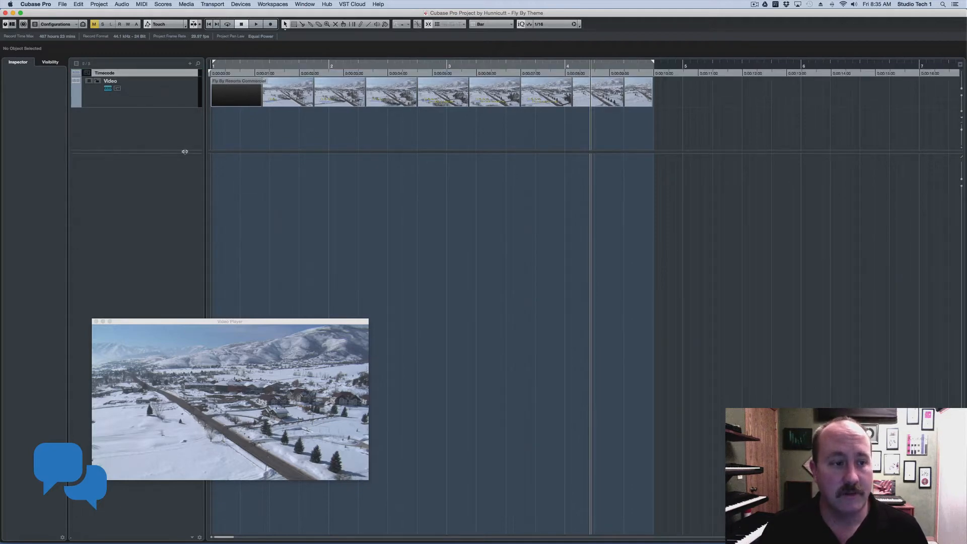
Step: Add an instrument track using HALion 4, routed to Stereo Out, in the lower section of the track list
{"action": "right_click", "coordinate": [166, 169]}
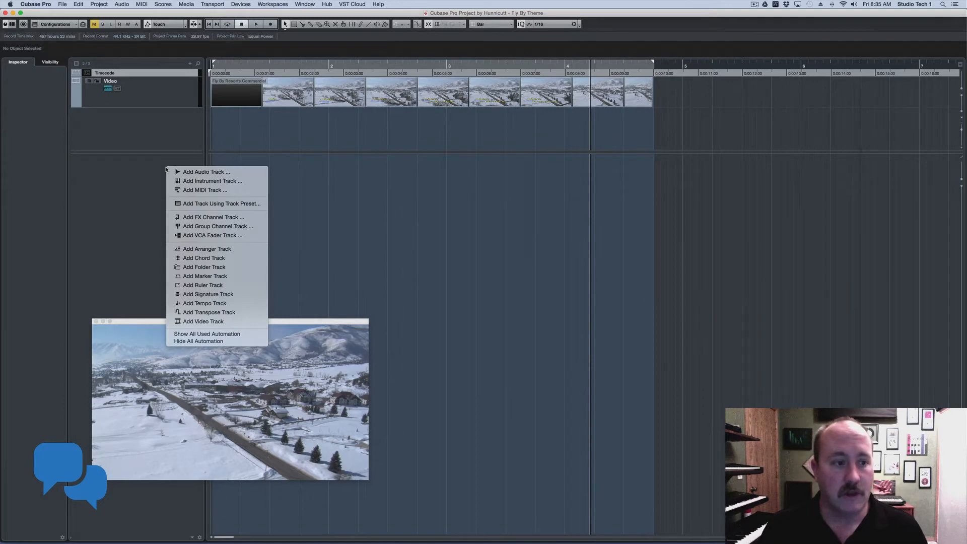
{"action": "left_click", "coordinate": [196, 181]}
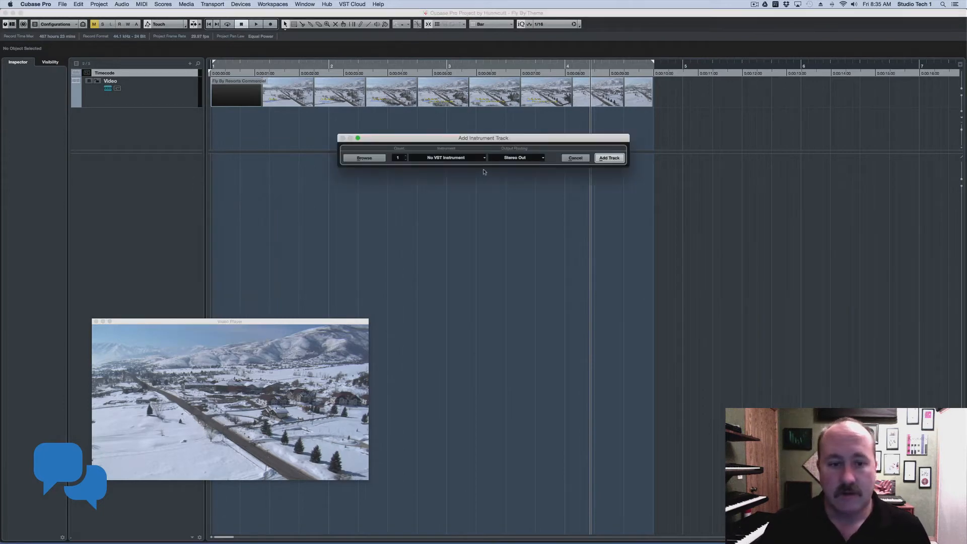
{"action": "left_click", "coordinate": [472, 159]}
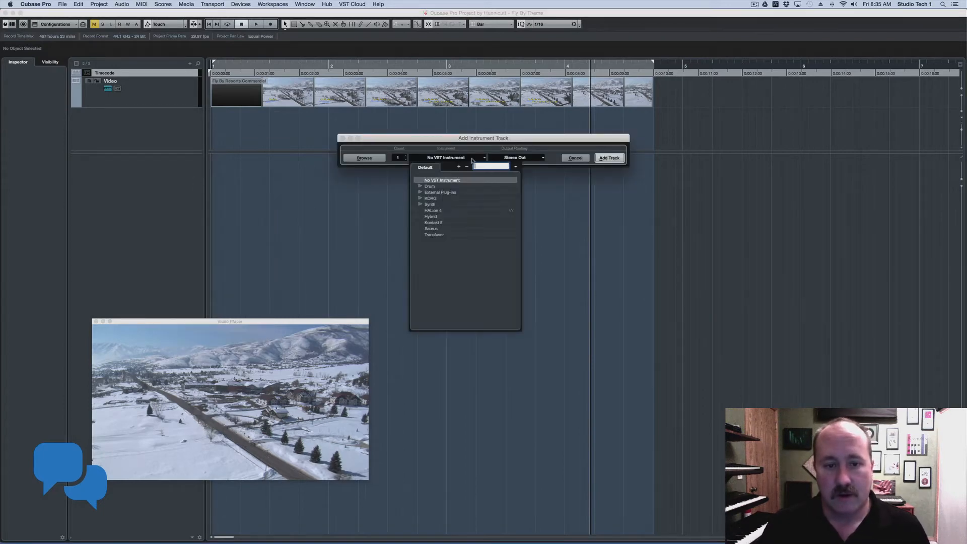
{"action": "left_click", "coordinate": [433, 210]}
{"action": "left_click", "coordinate": [610, 157]}
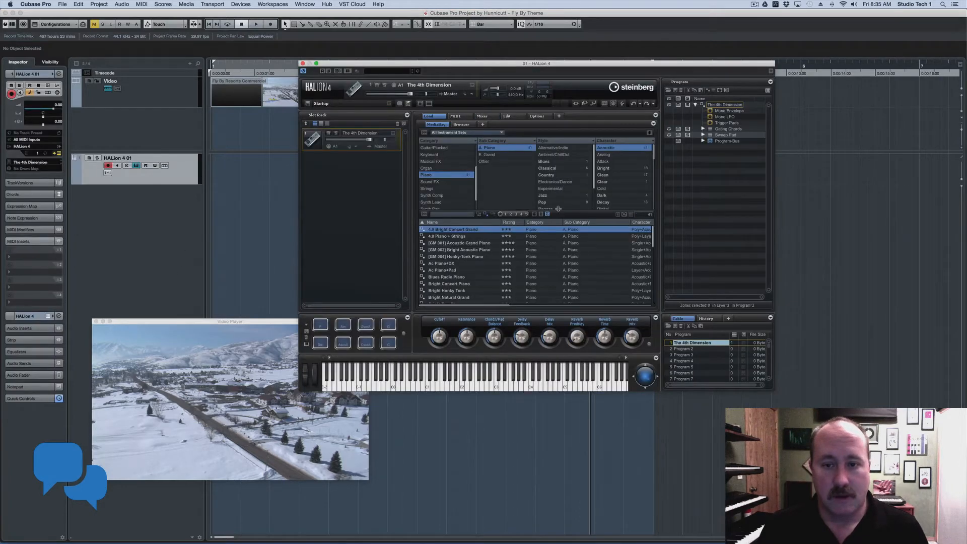
Step: Load the 4.0 Bright Concert Grand program into HALion 4 and close the instrument's window
{"action": "left_click", "coordinate": [450, 230]}
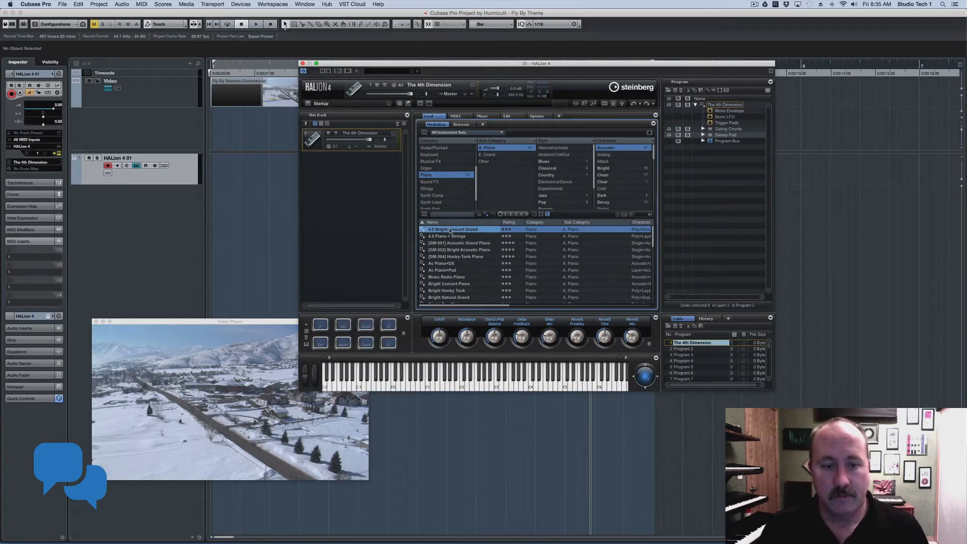
{"action": "double_click", "coordinate": [435, 229]}
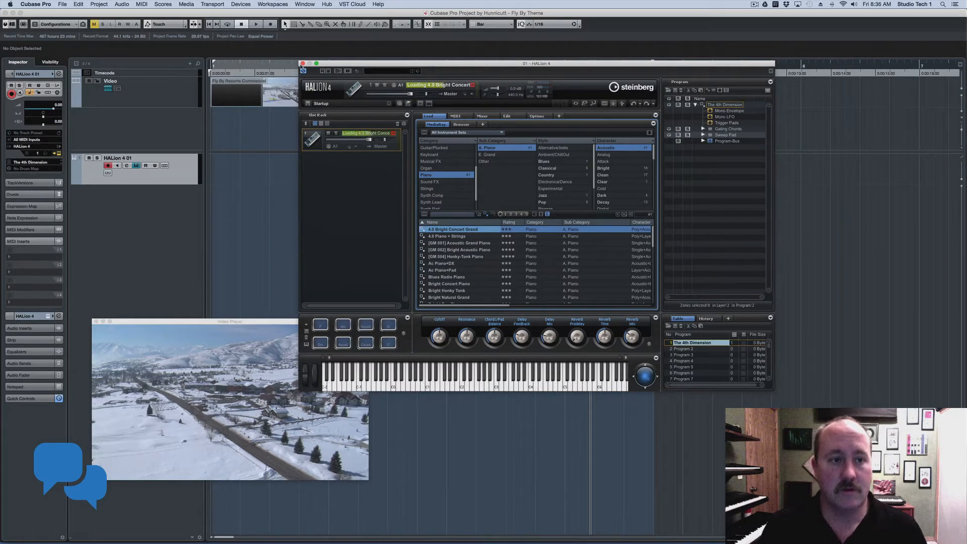
{"action": "left_click", "coordinate": [302, 64]}
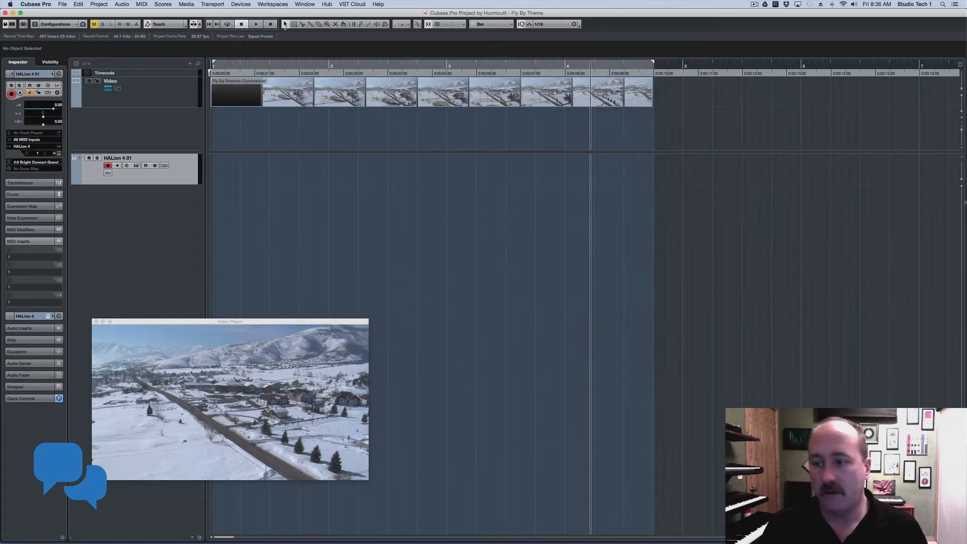
Step: Show the Racks zone and rename the HALion 4 instrument track to Piano
{"action": "mouse_move", "coordinate": [964, 202]}
{"action": "left_click", "coordinate": [905, 202]}
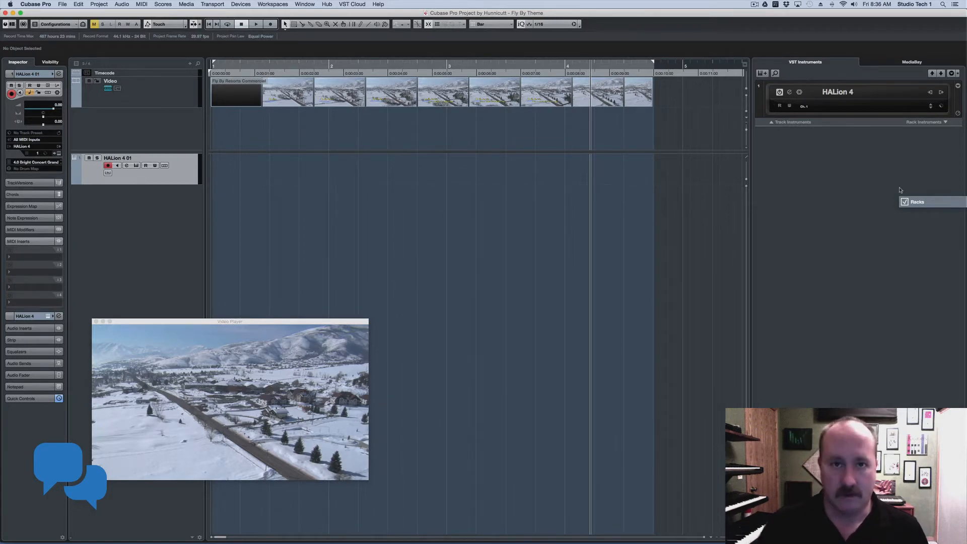
{"action": "double_click", "coordinate": [120, 158]}
{"action": "type", "text": "Piano"}
{"action": "key", "text": "Return"}
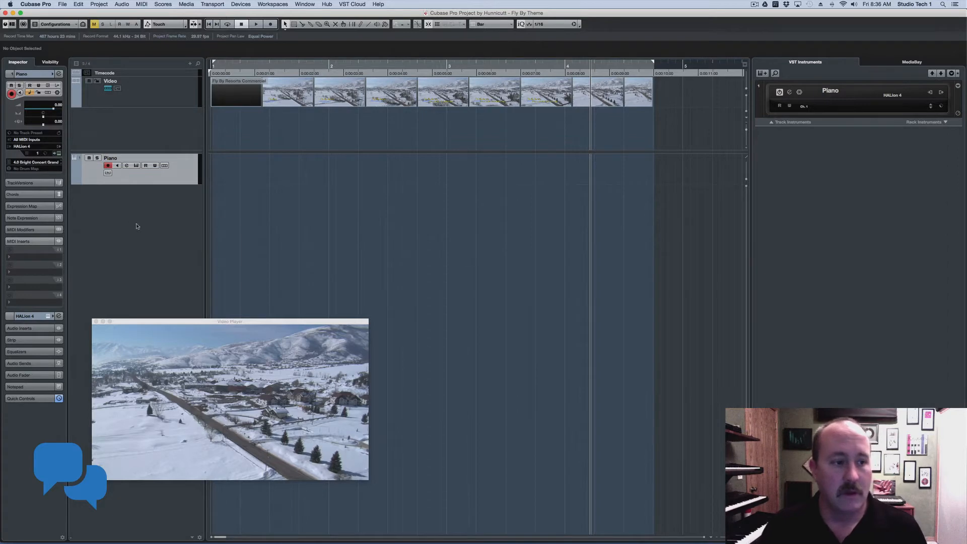
Step: Add one mono audio track routed to Stereo Out below the Piano track
{"action": "right_click", "coordinate": [135, 226]}
{"action": "left_click", "coordinate": [187, 229]}
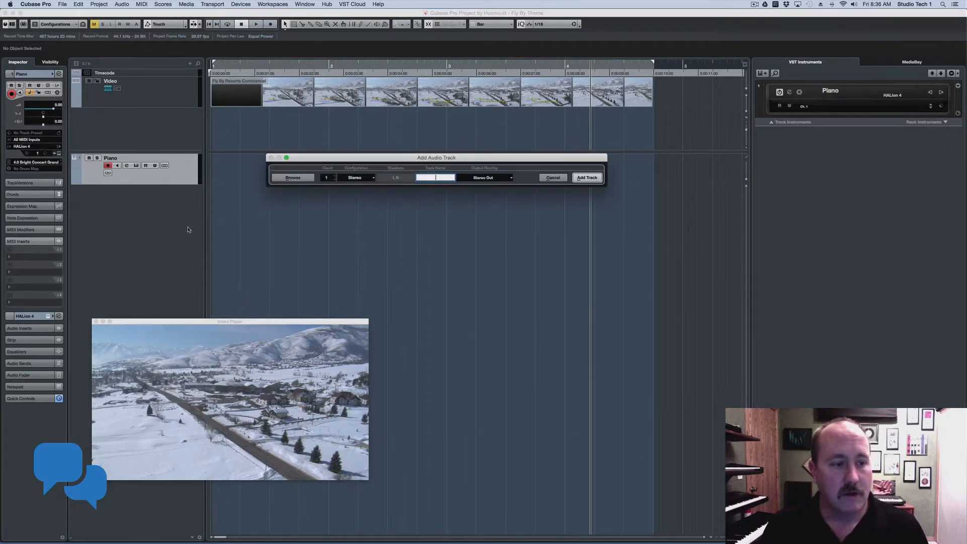
{"action": "left_click", "coordinate": [357, 178]}
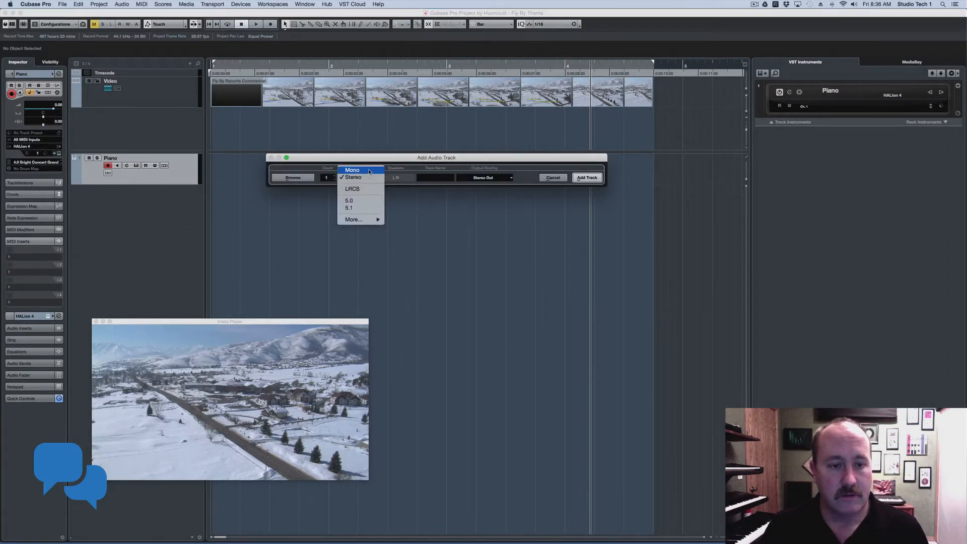
{"action": "left_click", "coordinate": [369, 171]}
{"action": "left_click", "coordinate": [587, 177]}
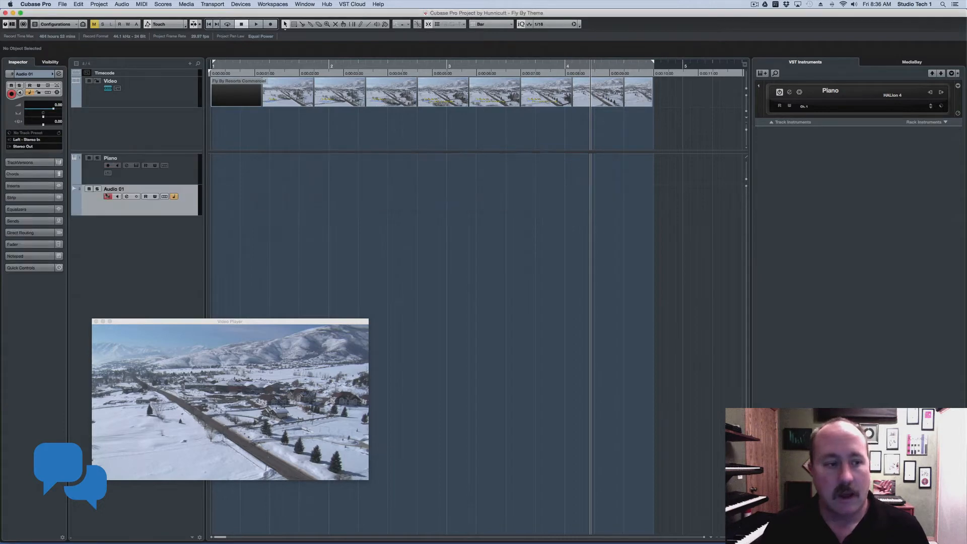
Step: Set the Video track's colour to the red Color 2
{"action": "left_click", "coordinate": [187, 172]}
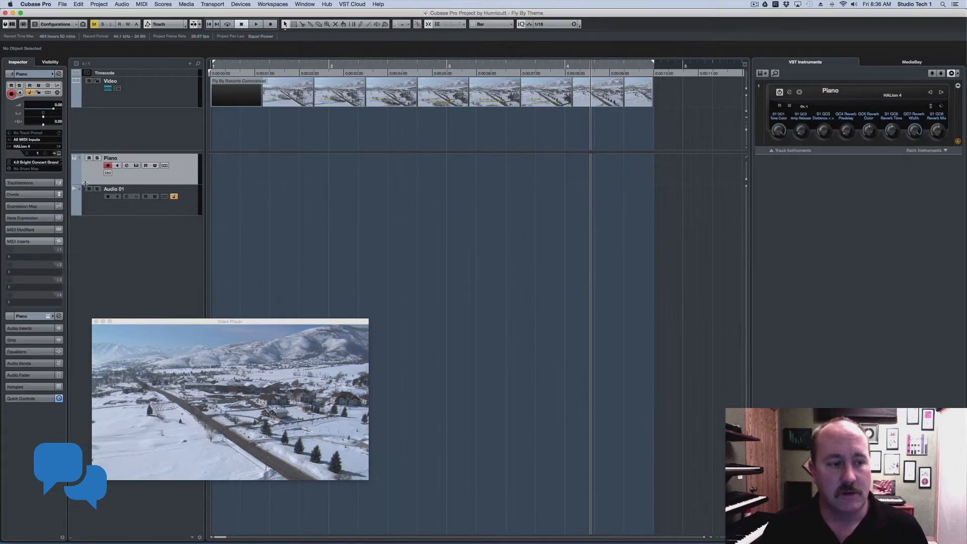
{"action": "left_click", "coordinate": [188, 101]}
{"action": "left_click", "coordinate": [52, 74]}
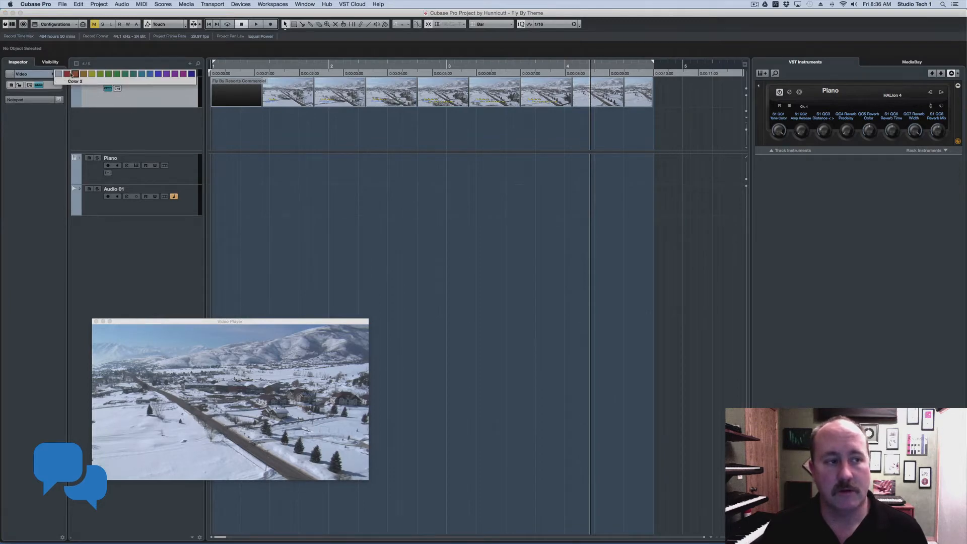
{"action": "left_click", "coordinate": [75, 75]}
Step: Colour the Piano track green and the Audio 01 track blue
{"action": "left_click", "coordinate": [194, 171]}
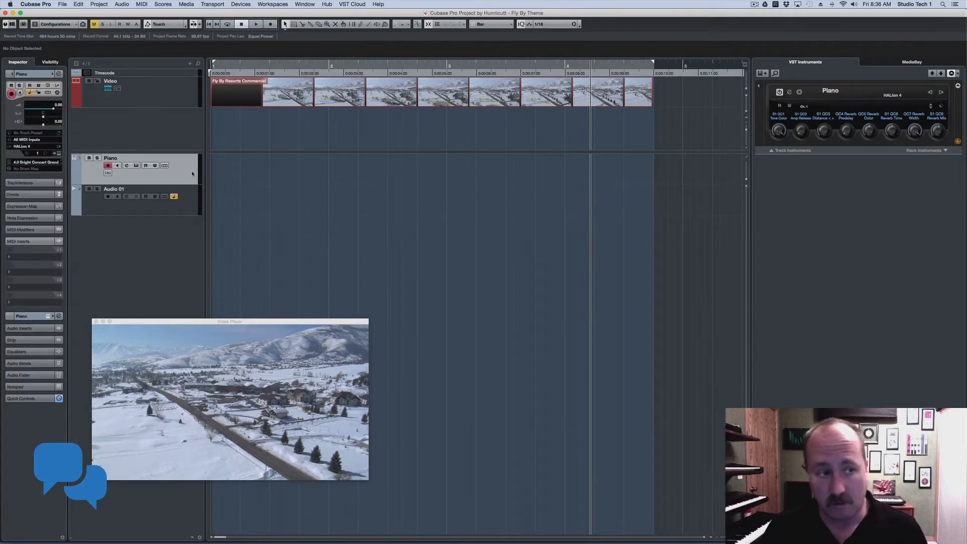
{"action": "left_click", "coordinate": [52, 74]}
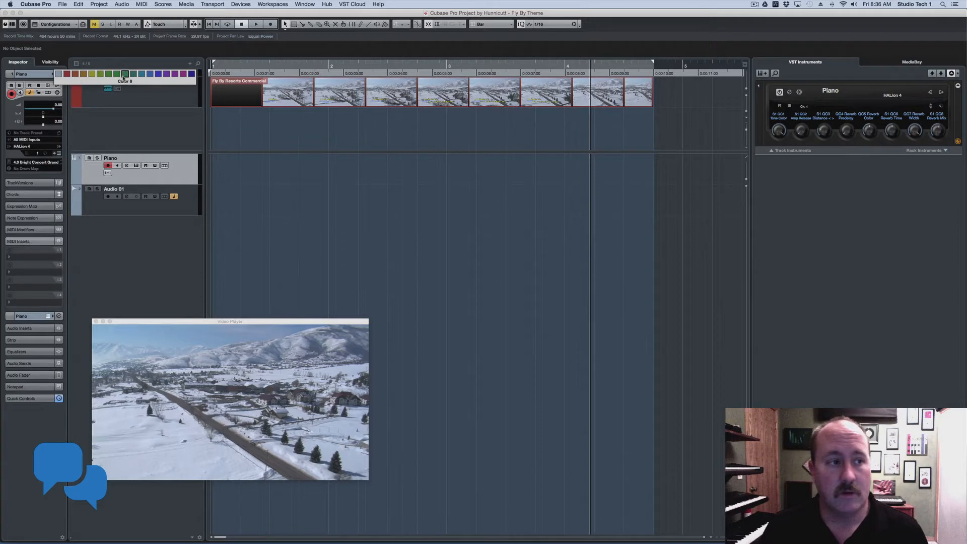
{"action": "left_click", "coordinate": [117, 76]}
{"action": "left_click", "coordinate": [182, 199]}
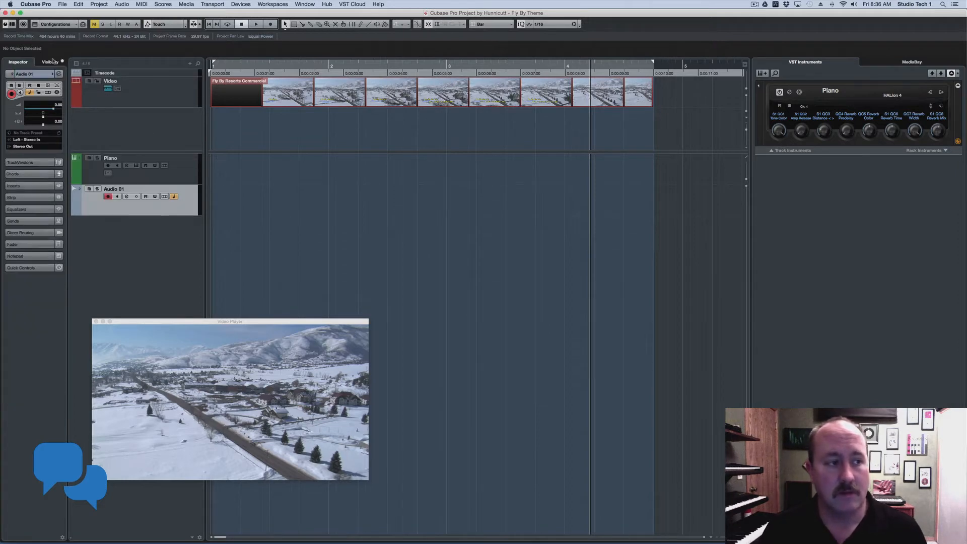
{"action": "left_click", "coordinate": [59, 75]}
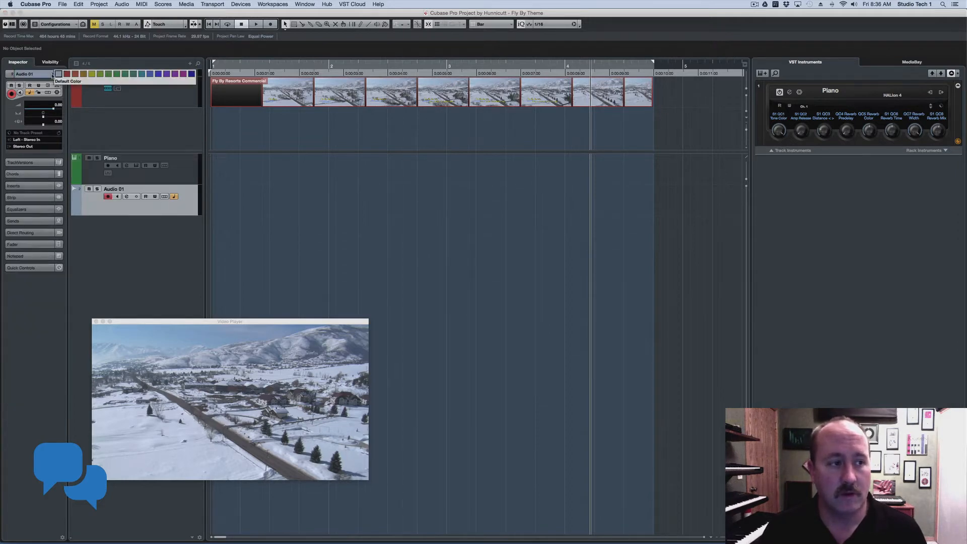
{"action": "left_click", "coordinate": [147, 76]}
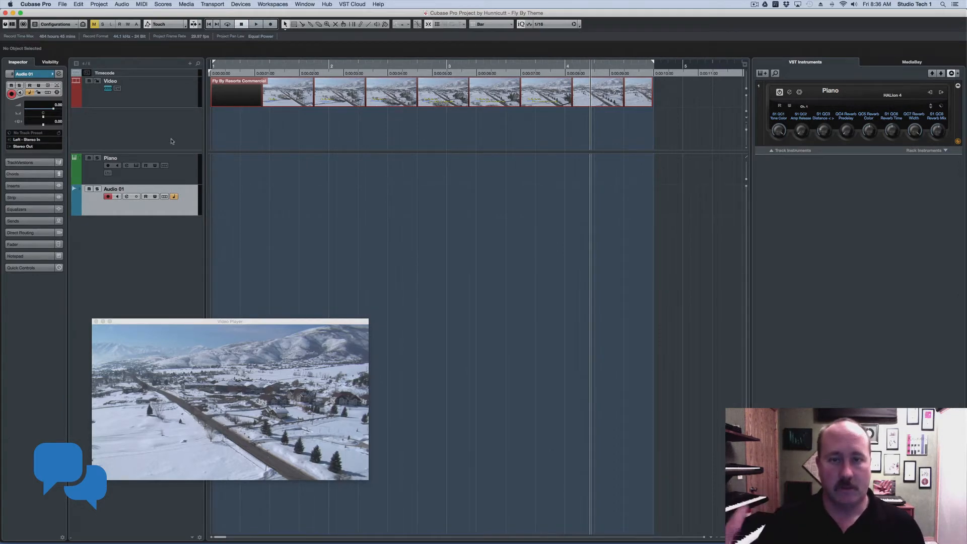
Step: Try the Factory grand piano as the Piano track's picture, but settle on the User photo of a person holding a camera
{"action": "left_click", "coordinate": [93, 178]}
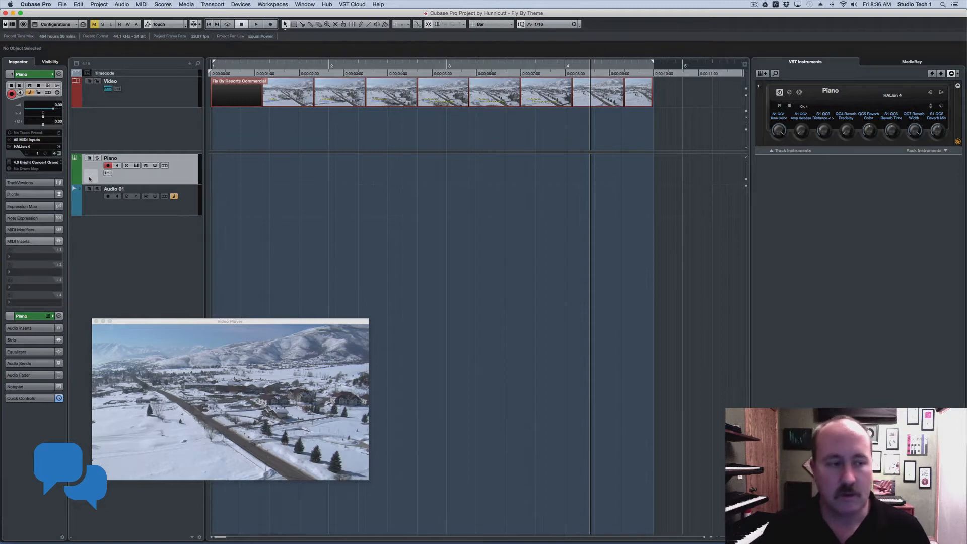
{"action": "double_click", "coordinate": [89, 179]}
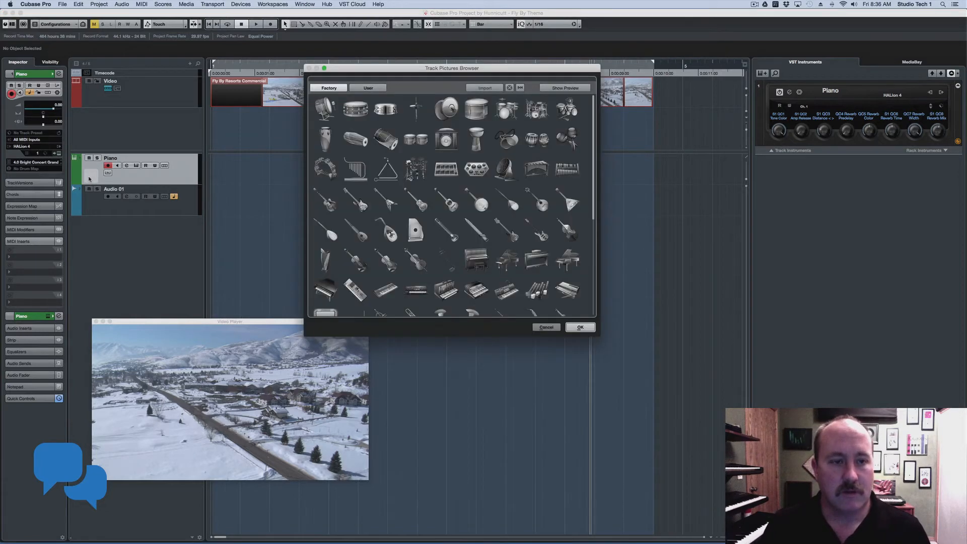
{"action": "left_click", "coordinate": [568, 261]}
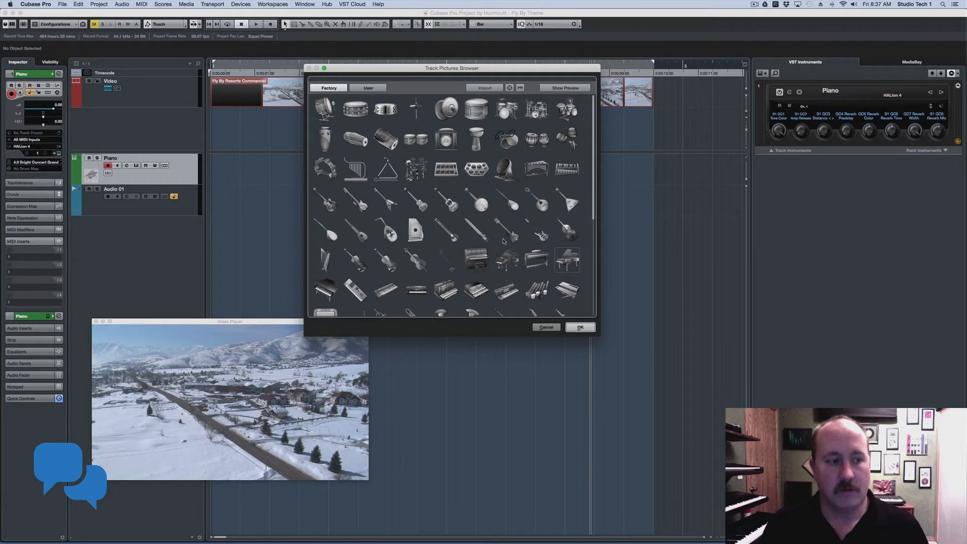
{"action": "left_click", "coordinate": [369, 88]}
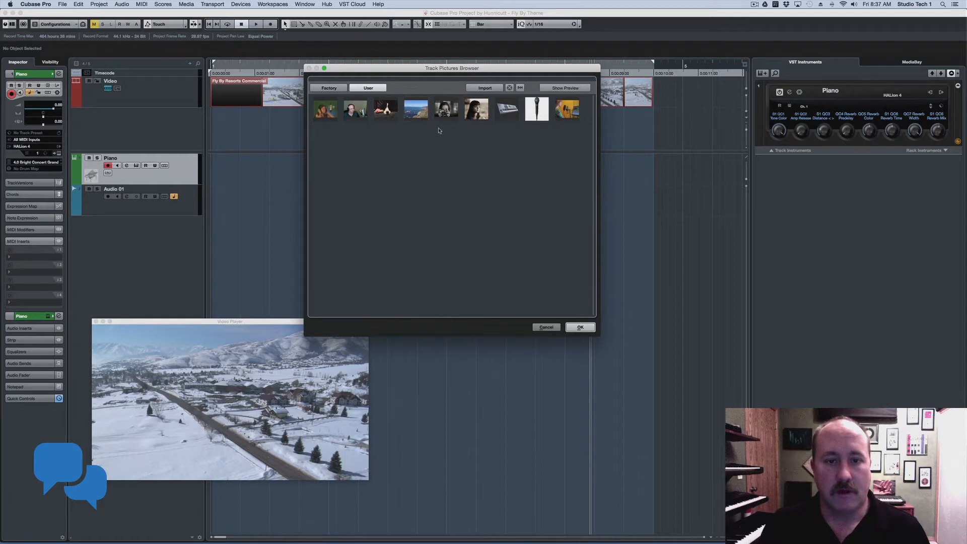
{"action": "left_click", "coordinate": [446, 109]}
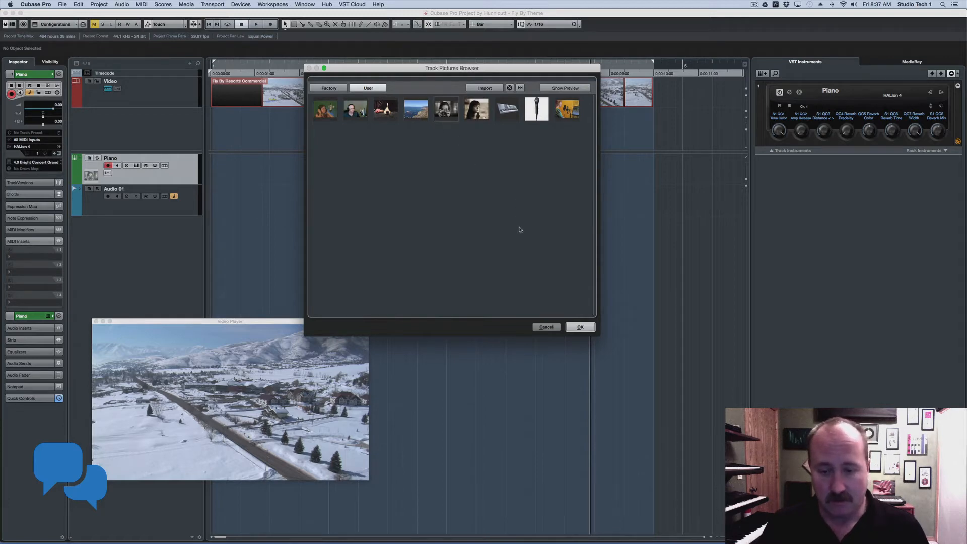
{"action": "left_click", "coordinate": [580, 327]}
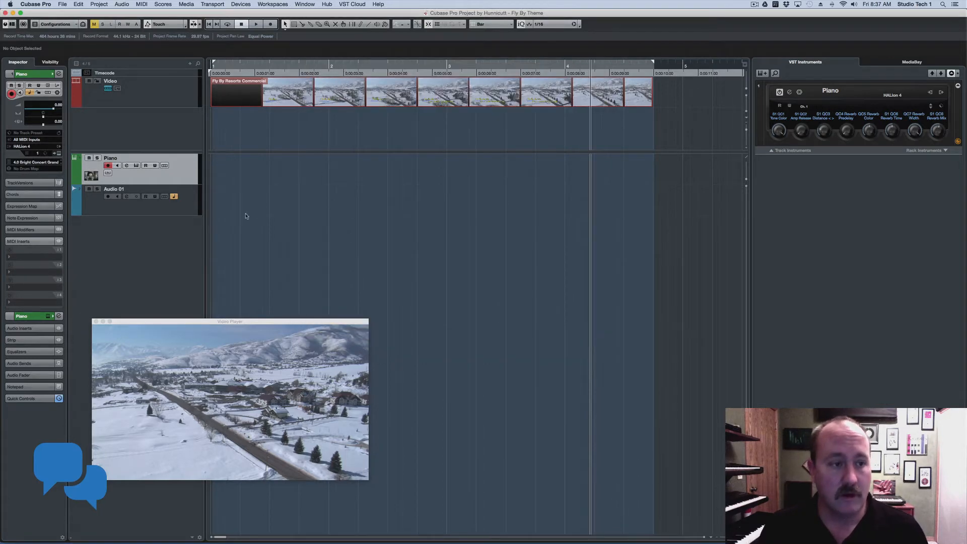
Step: Rename the Audio 01 track with the performer's first name and assign it the User portrait of the dark-haired woman
{"action": "left_click", "coordinate": [90, 207]}
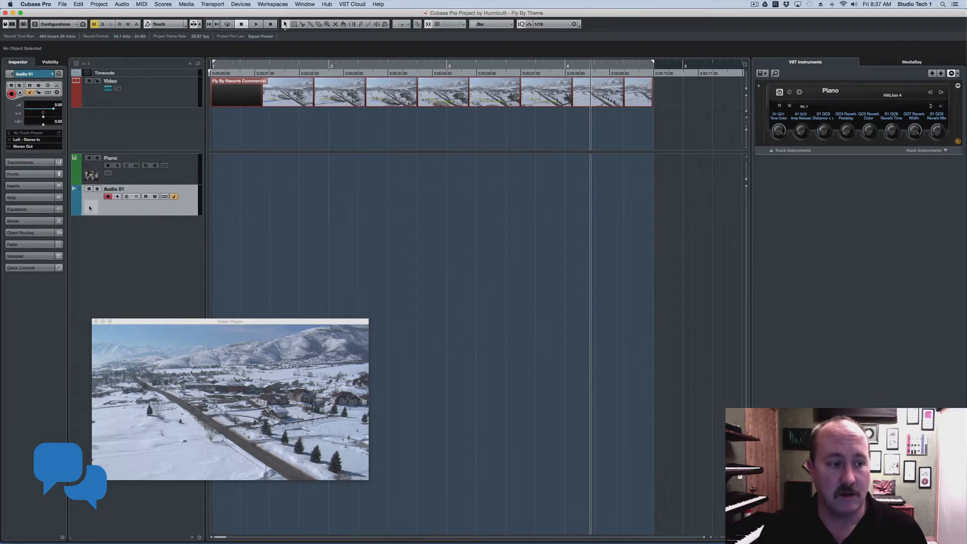
{"action": "double_click", "coordinate": [115, 190]}
{"action": "type", "text": "Jenny"}
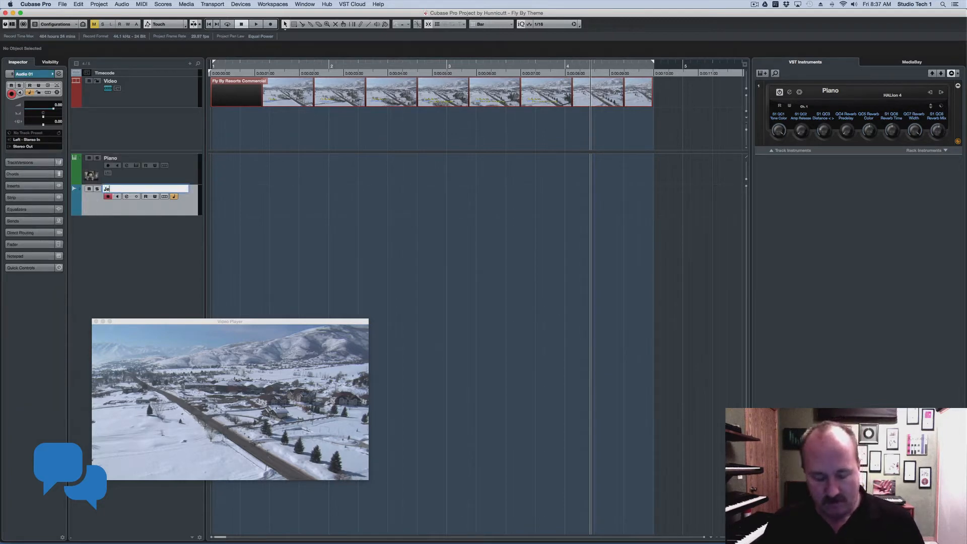
{"action": "key", "text": "Return"}
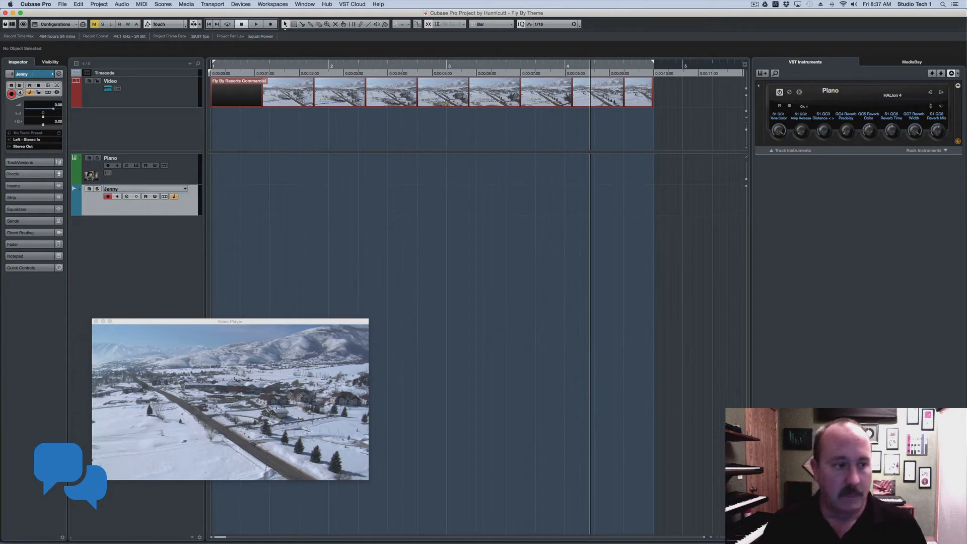
{"action": "double_click", "coordinate": [91, 207]}
{"action": "left_click", "coordinate": [476, 110]}
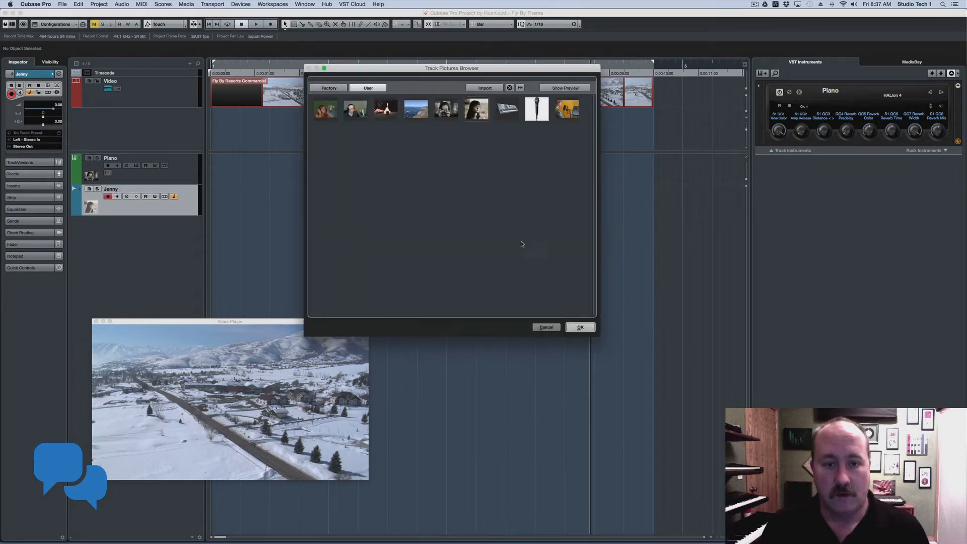
{"action": "left_click", "coordinate": [580, 327]}
Step: Select the Piano track and return the project cursor to the start
{"action": "left_click", "coordinate": [182, 181]}
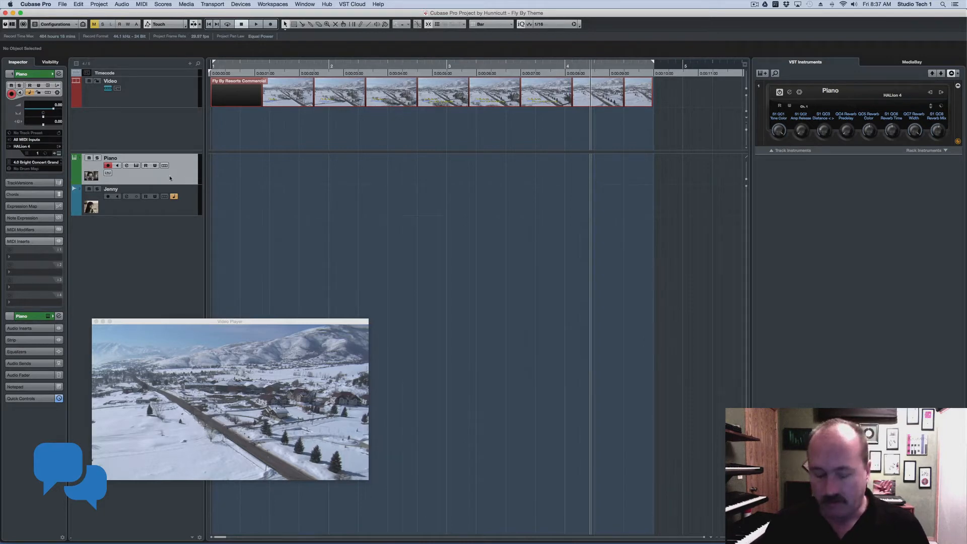
{"action": "key", "text": "Home"}
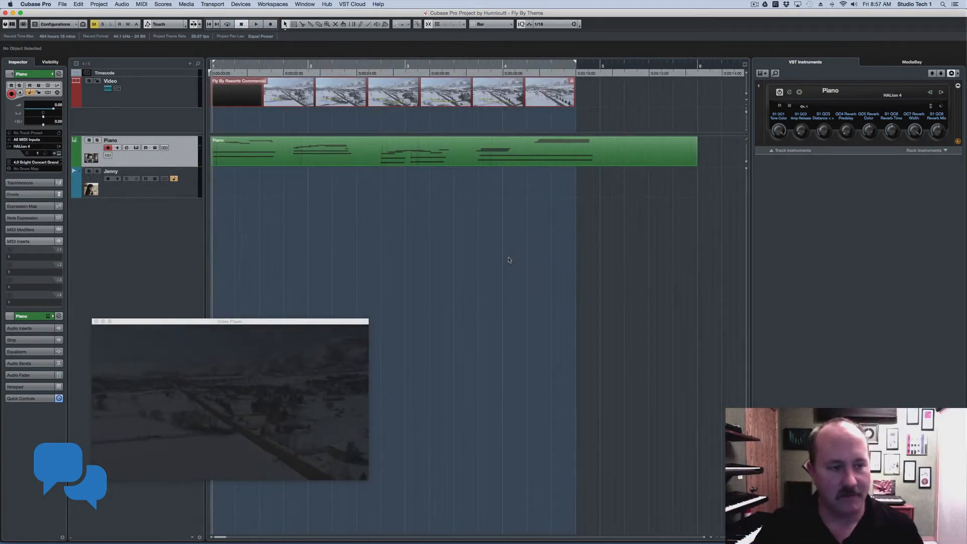
Step: Try moving the last short melody note of bar 3 higher and later with in-place editing on the Piano track, and undo it
{"action": "left_click", "coordinate": [108, 156]}
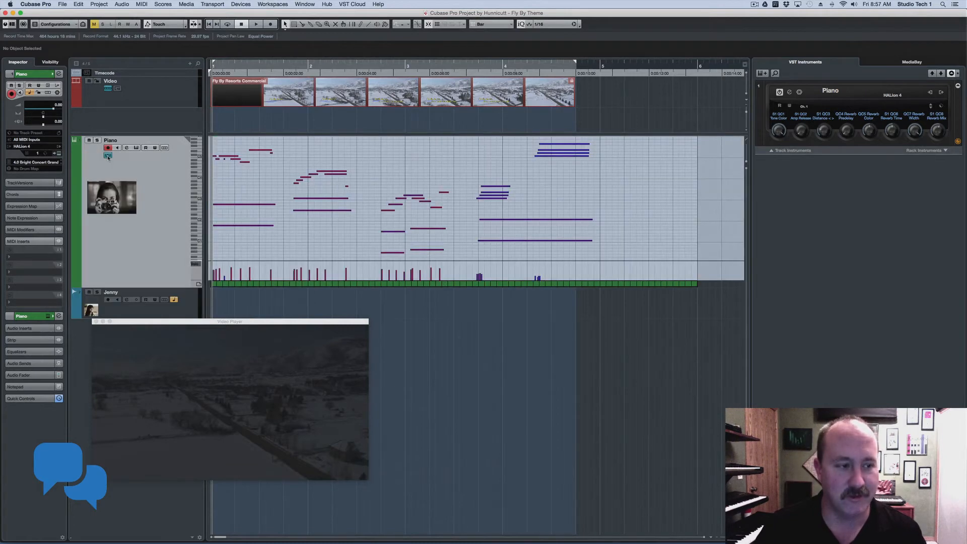
{"action": "left_click_drag", "start_coordinate": [441, 193], "coordinate": [459, 169]}
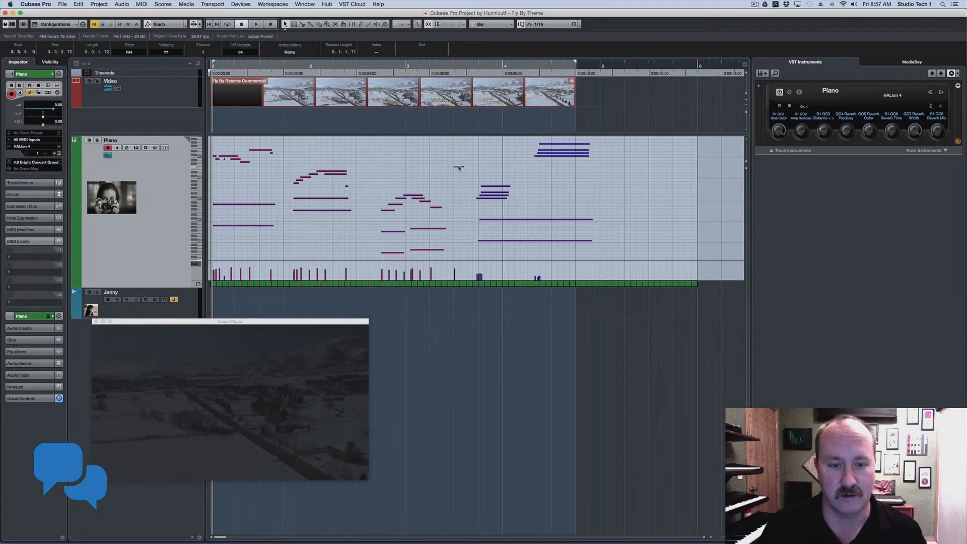
{"action": "key", "text": "super+z"}
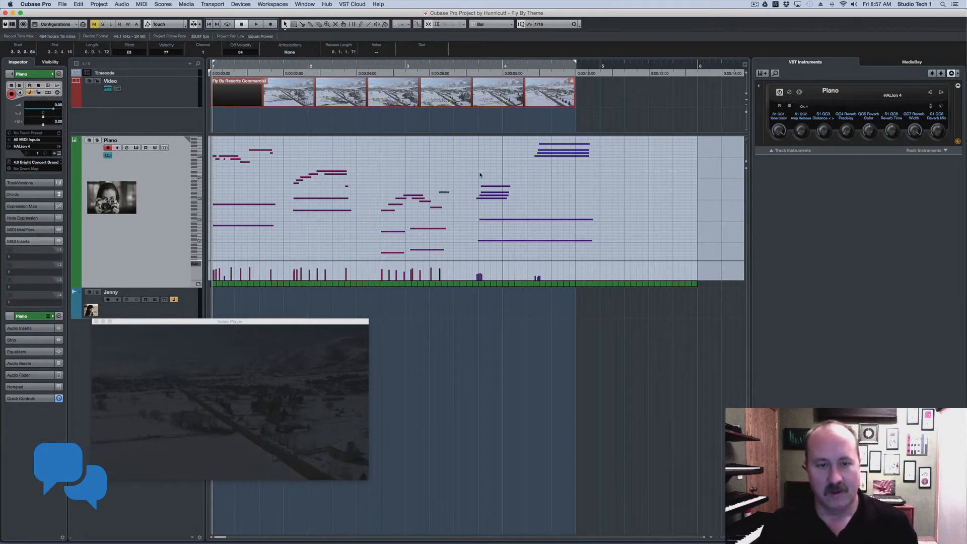
{"action": "left_click", "coordinate": [108, 156]}
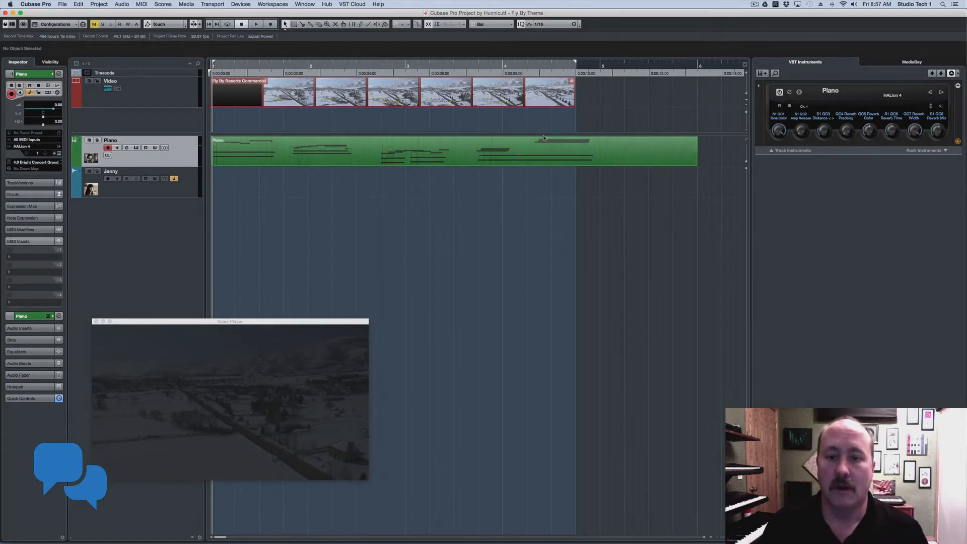
Step: Try shortening the Piano part's final sustained notes to the end of the video with in-place editing, and undo it
{"action": "left_click", "coordinate": [107, 156]}
{"action": "left_click_drag", "start_coordinate": [610, 248], "coordinate": [575, 144]}
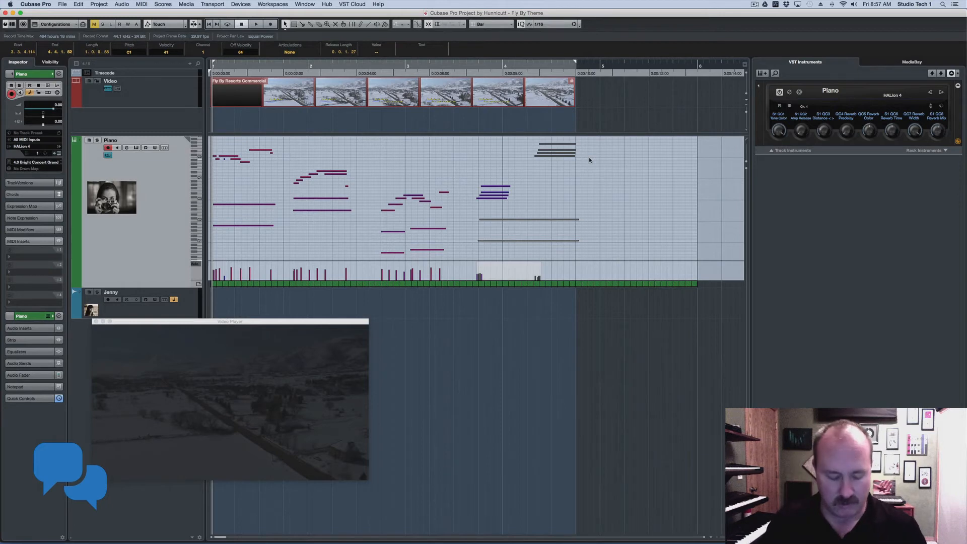
{"action": "key", "text": "super+z"}
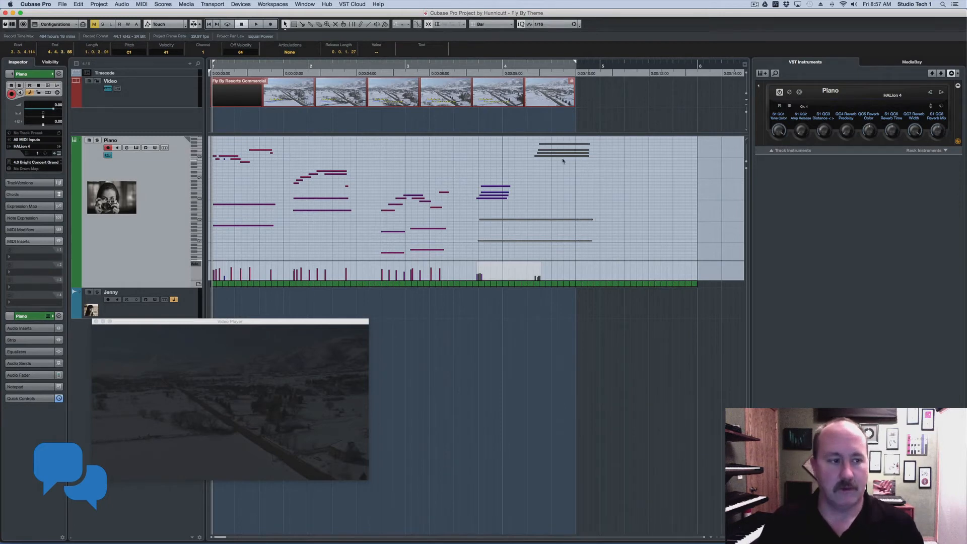
{"action": "left_click", "coordinate": [108, 156]}
Step: Add a tempo track below the Video track in the upper section of the track list
{"action": "right_click", "coordinate": [144, 114]}
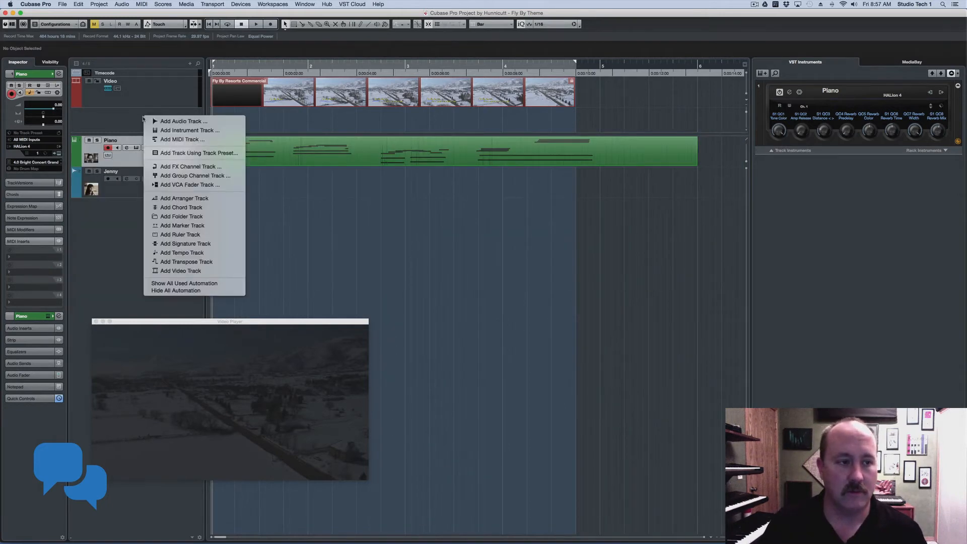
{"action": "left_click", "coordinate": [217, 253]}
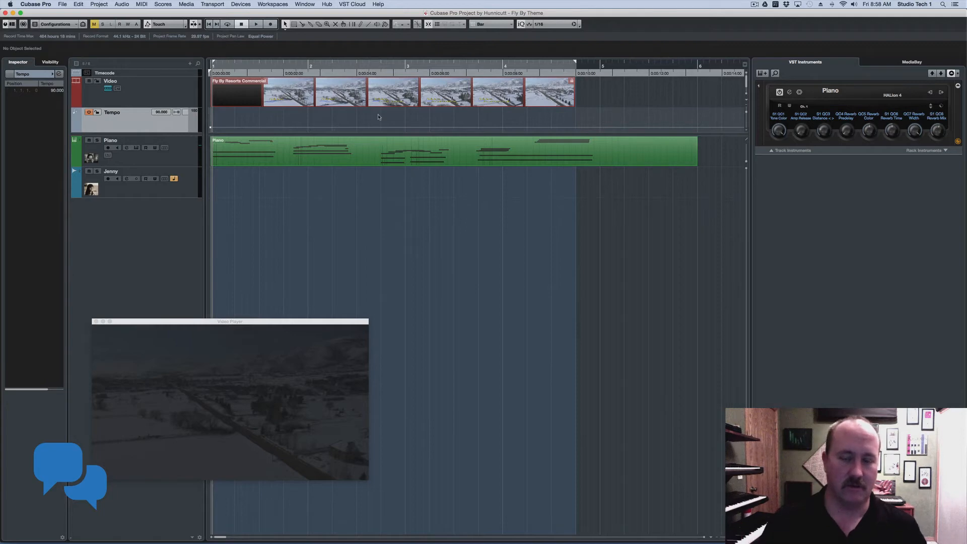
Step: Draw a tempo point in the second half of bar 3 on the Tempo track and raise it to 110 BPM
{"action": "right_click", "coordinate": [450, 123]}
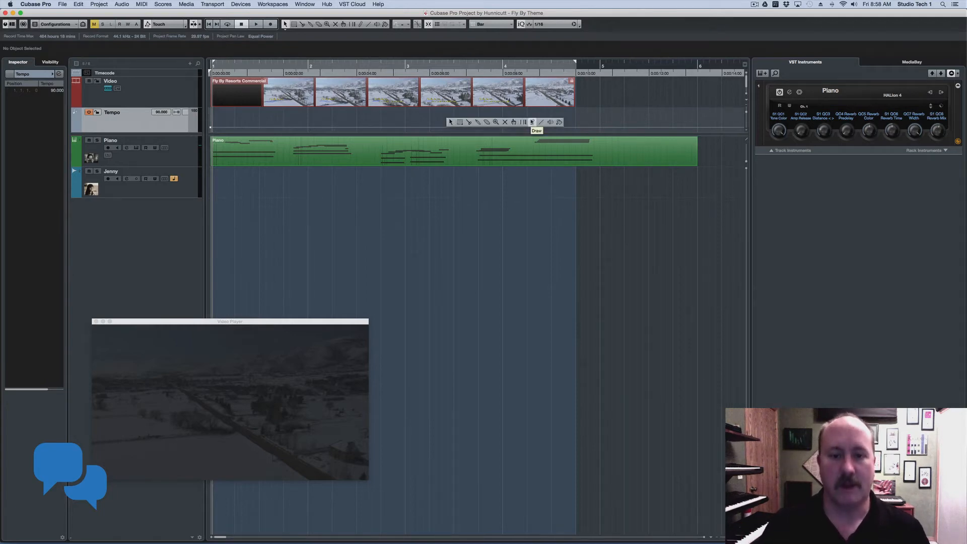
{"action": "left_click", "coordinate": [531, 122]}
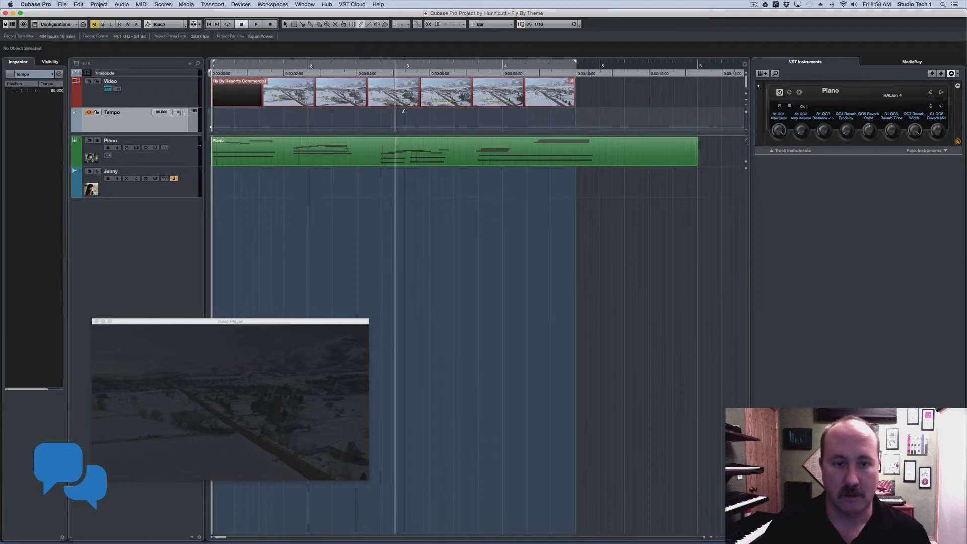
{"action": "left_click", "coordinate": [464, 124]}
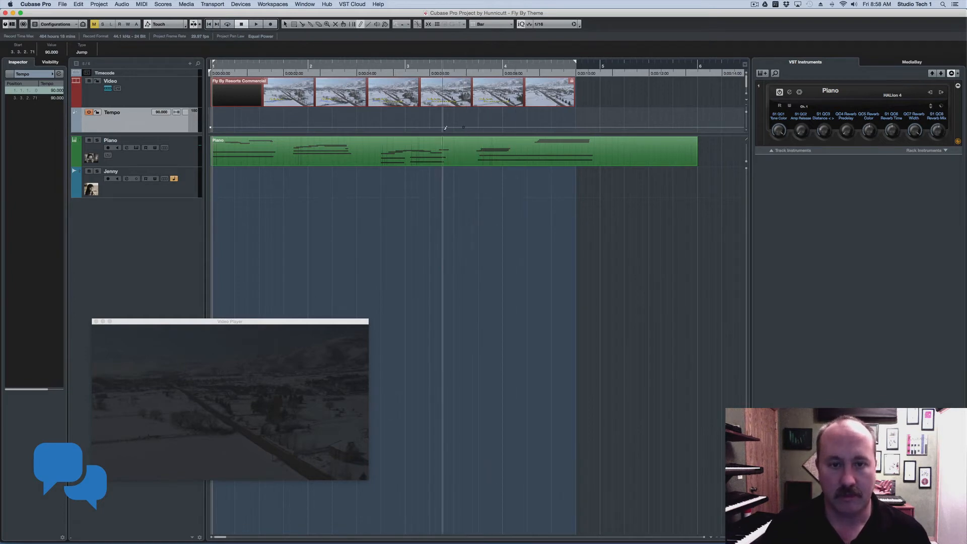
{"action": "right_click", "coordinate": [452, 127]}
{"action": "left_click", "coordinate": [462, 128]}
{"action": "left_click_drag", "start_coordinate": [463, 127], "coordinate": [465, 125]}
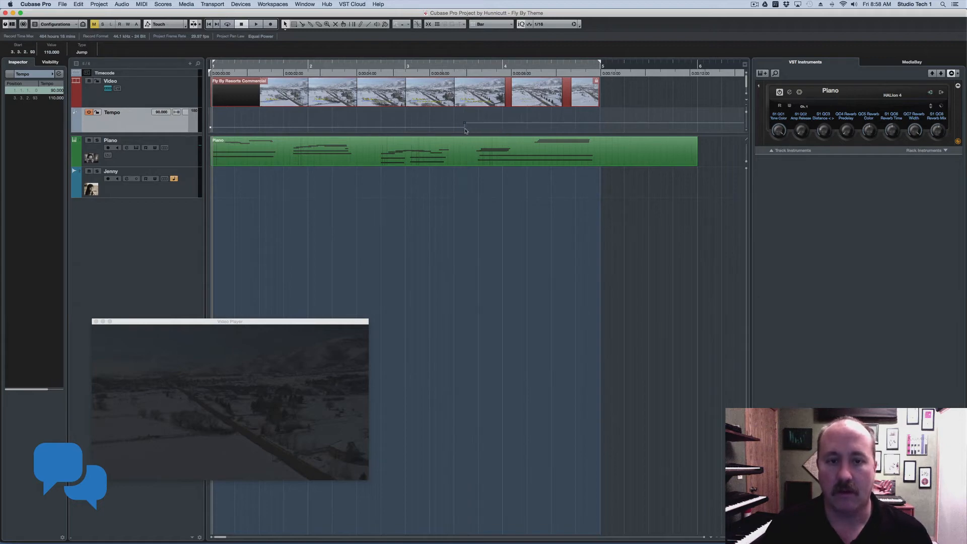
Step: Draw three rising tempo points in the second half of bar 3 and enlarge the upper track section
{"action": "right_click", "coordinate": [458, 129]}
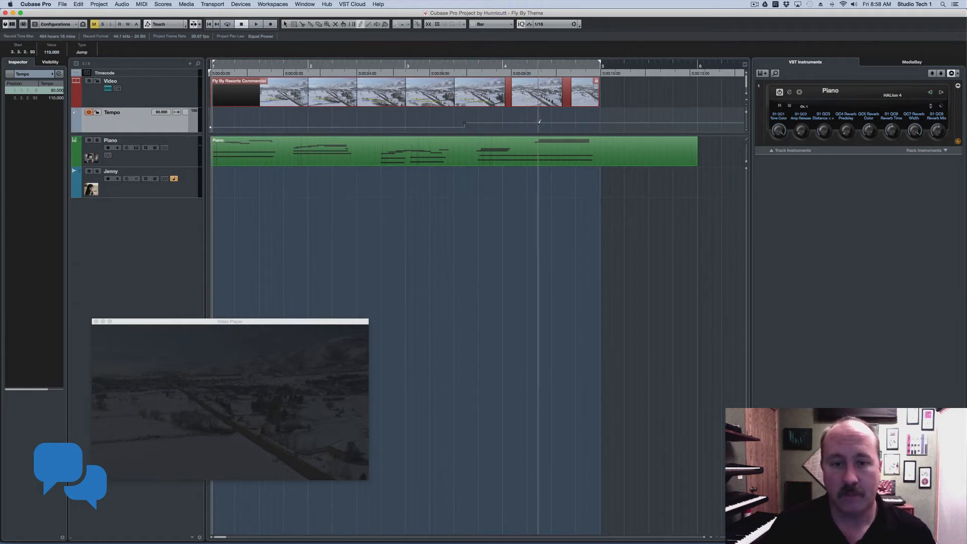
{"action": "left_click", "coordinate": [458, 127]}
{"action": "left_click", "coordinate": [453, 127]}
{"action": "key", "text": "1"}
{"action": "left_click_drag", "start_coordinate": [458, 128], "coordinate": [458, 123]}
{"action": "left_click", "coordinate": [458, 122]}
{"action": "left_click_drag", "start_coordinate": [172, 133], "coordinate": [172, 155]}
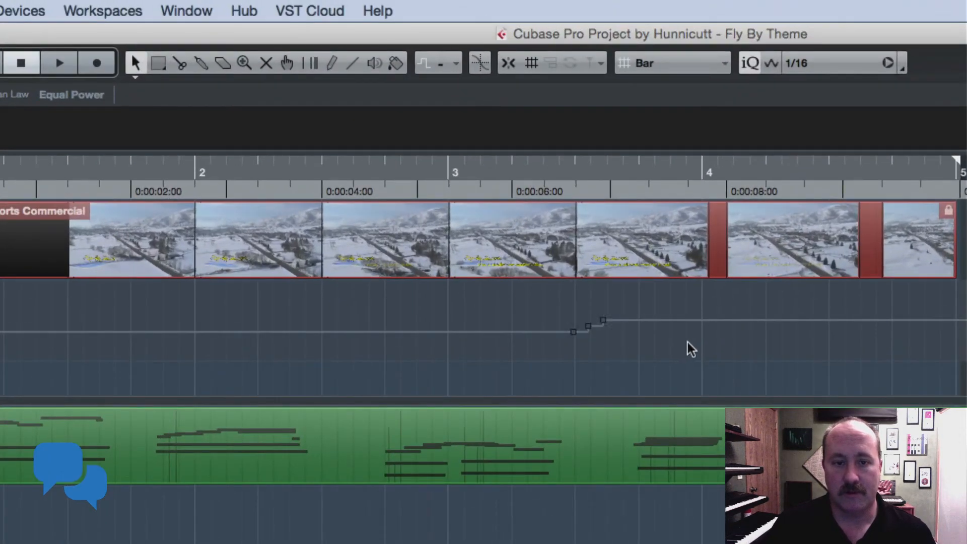
Step: Adjust the three tempo points in bar 3 together to about 97, 101 and 106 BPM and play the project
{"action": "left_click_drag", "start_coordinate": [687, 343], "coordinate": [586, 343]}
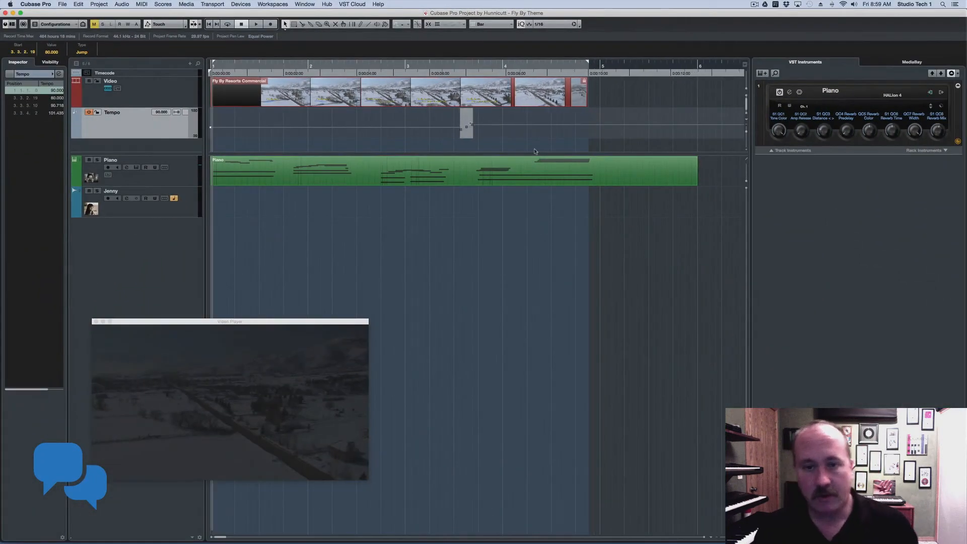
{"action": "left_click_drag", "start_coordinate": [472, 126], "coordinate": [472, 155]}
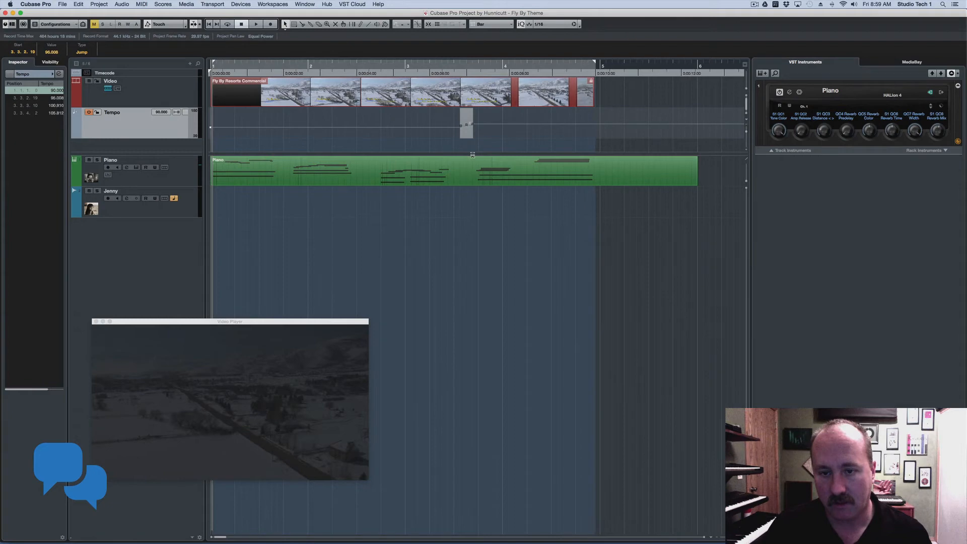
{"action": "key", "text": "space"}
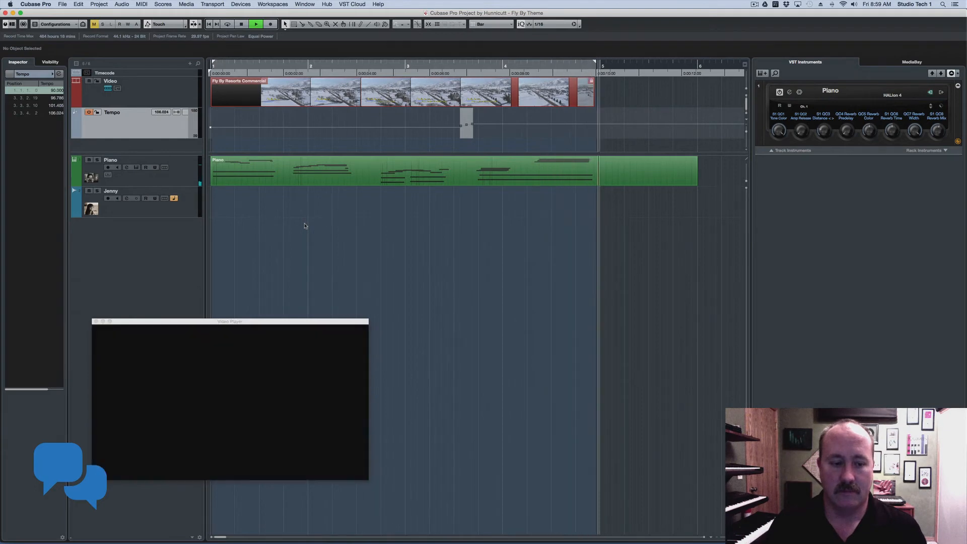
{"action": "key", "text": "space"}
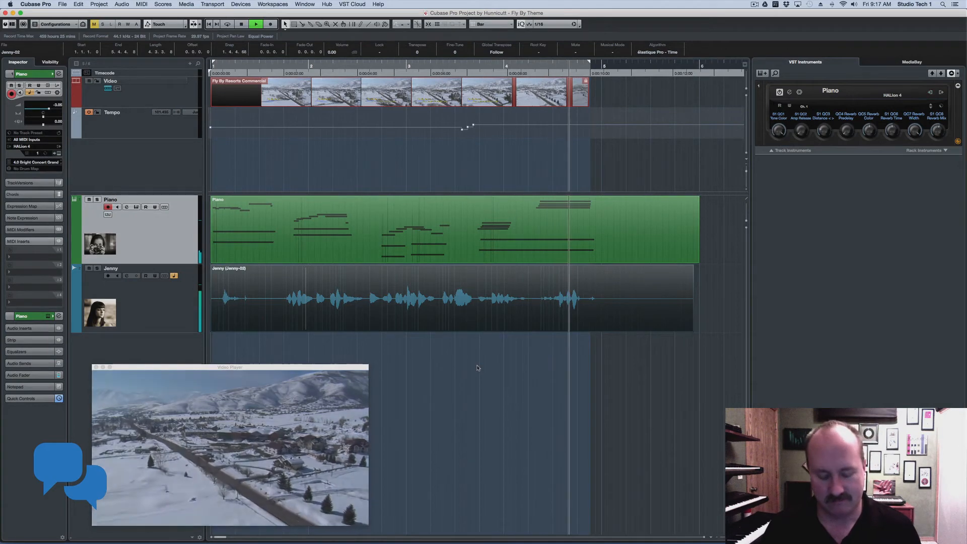
Step: Stop playback and audition the last phrase of the voice-over recording in the Sample Editor
{"action": "key", "text": "space"}
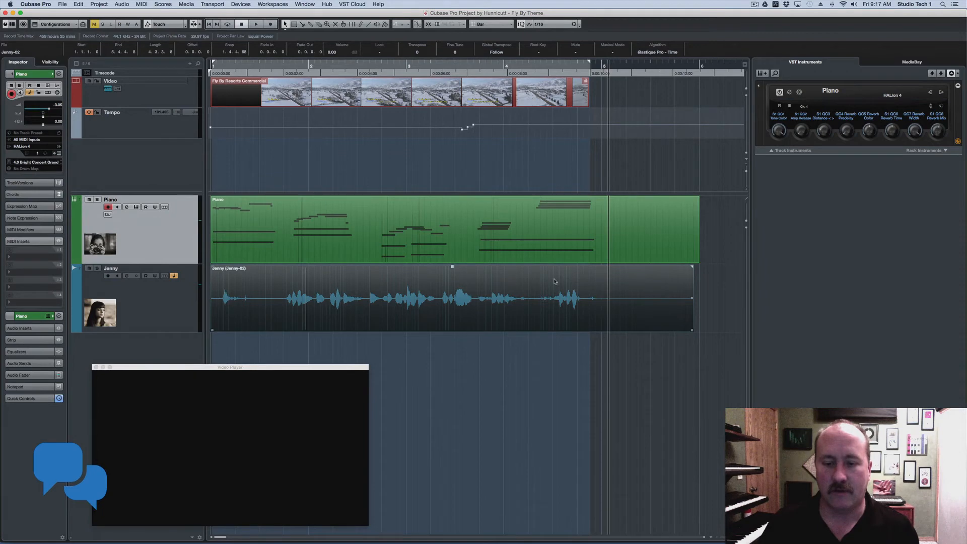
{"action": "double_click", "coordinate": [450, 290]}
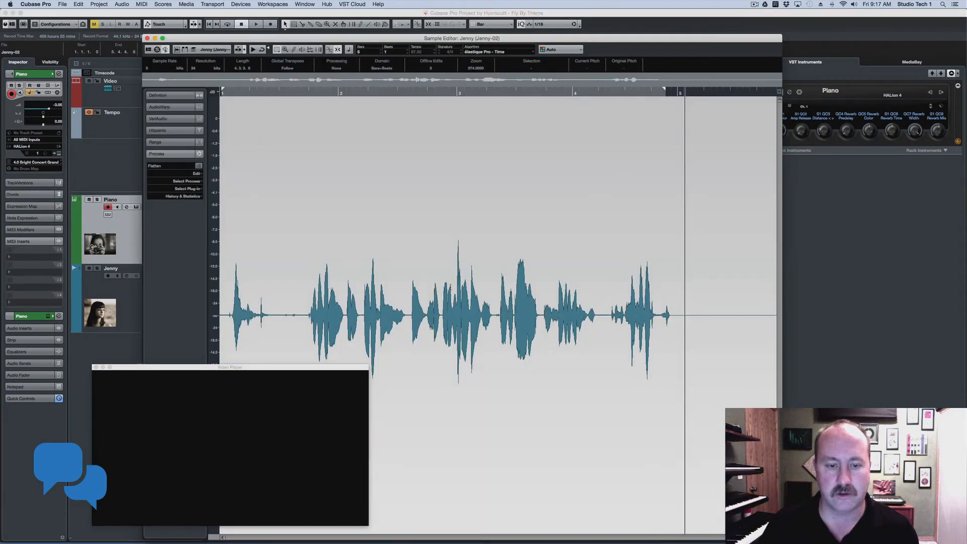
{"action": "left_click", "coordinate": [613, 95]}
{"action": "key", "text": "space"}
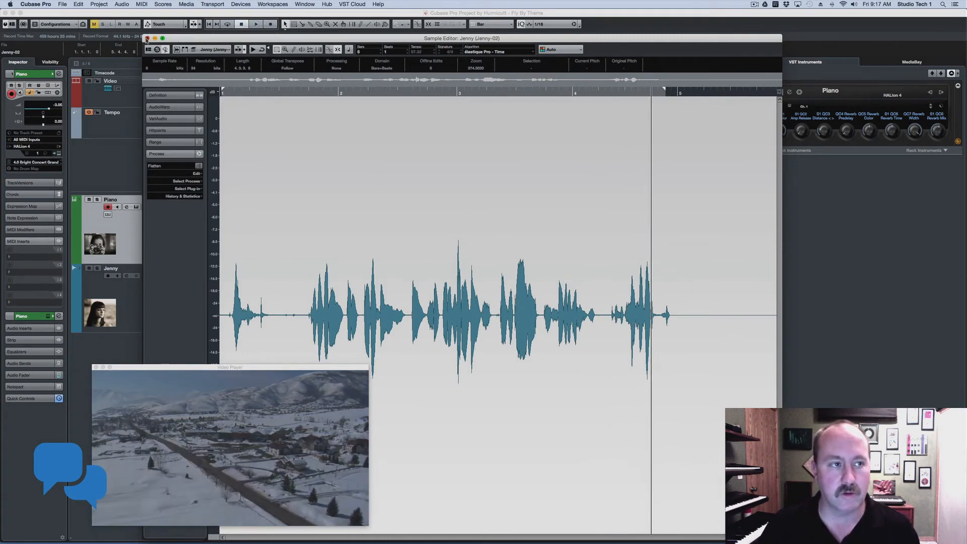
{"action": "left_click", "coordinate": [147, 39]}
Step: Split the voice-over recording at about 4.2.2 before the last phrase and at about 1.3.3 after the first phrase
{"action": "right_click", "coordinate": [525, 279]}
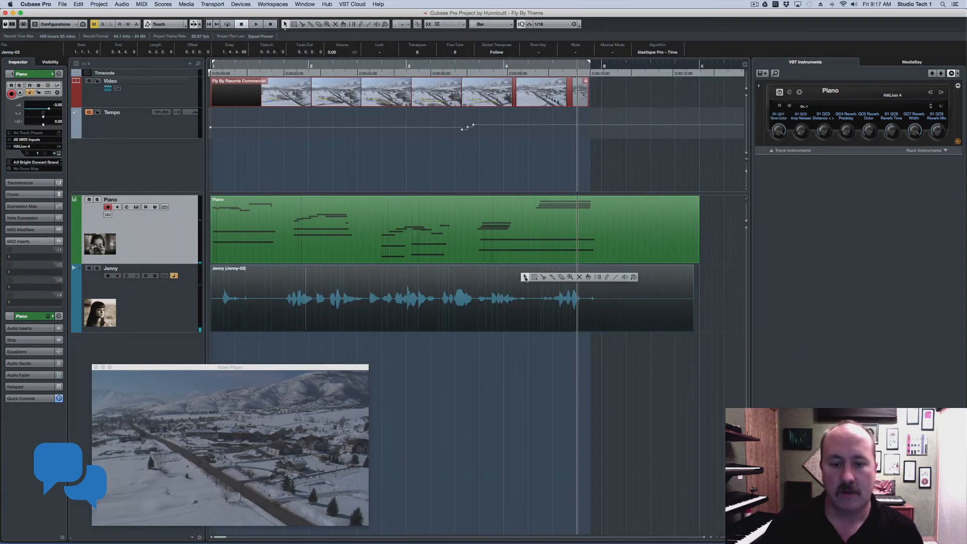
{"action": "left_click", "coordinate": [542, 277]}
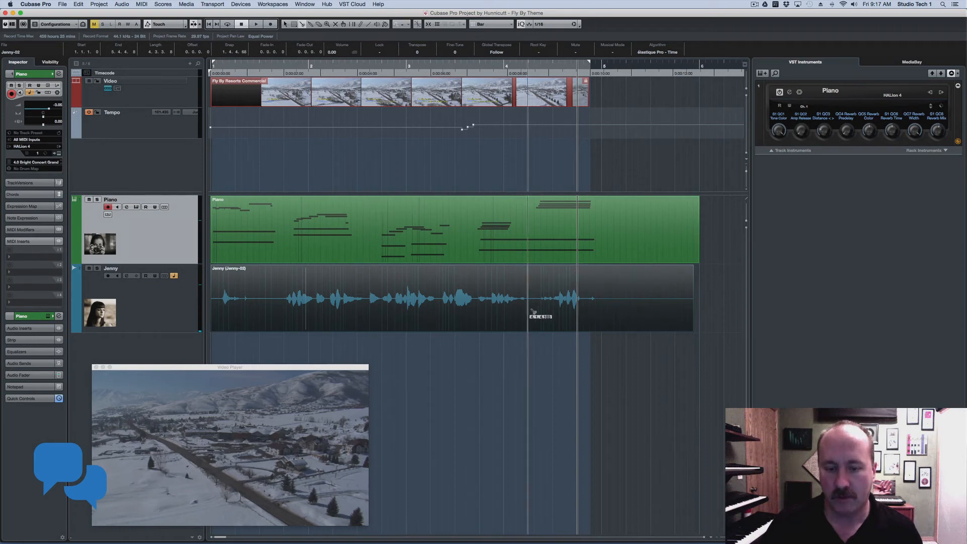
{"action": "left_click", "coordinate": [539, 300]}
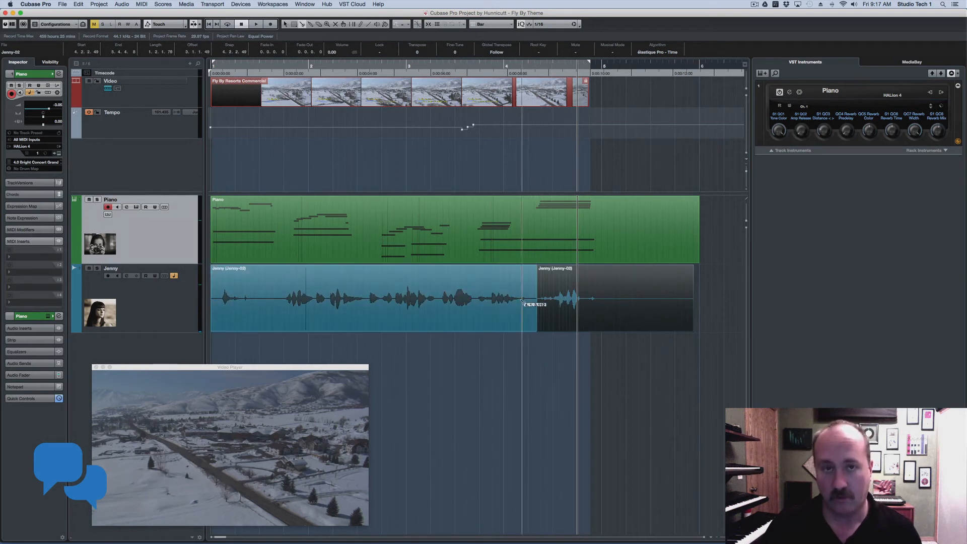
{"action": "left_click", "coordinate": [275, 297]}
{"action": "key", "text": "1"}
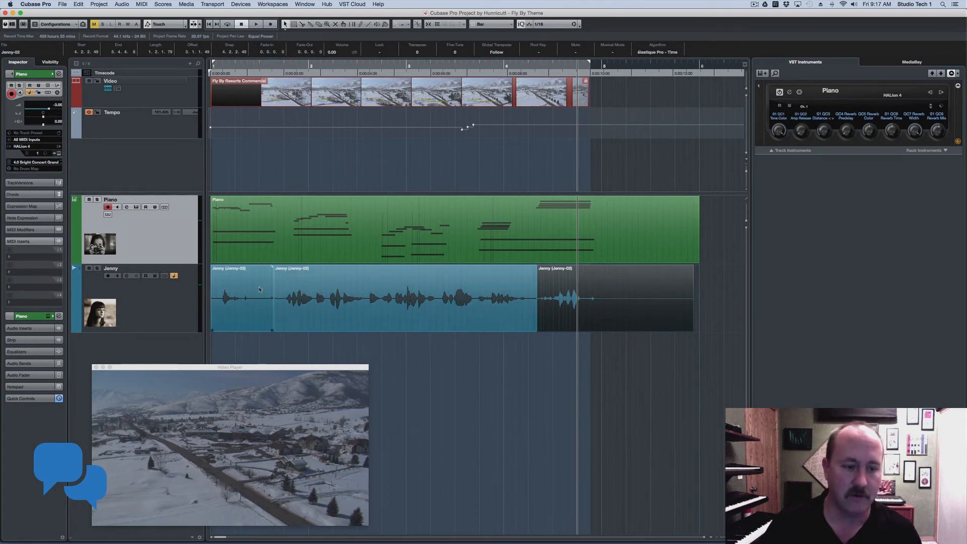
Step: Mute the last and first voice-over segments and play the project from the start
{"action": "right_click", "coordinate": [571, 279]}
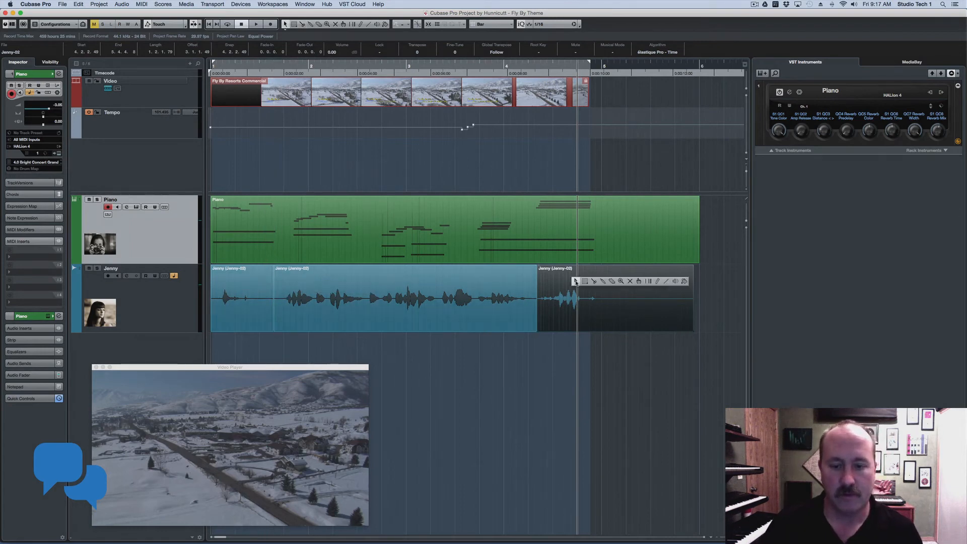
{"action": "left_click", "coordinate": [629, 283]}
{"action": "left_click", "coordinate": [624, 284]}
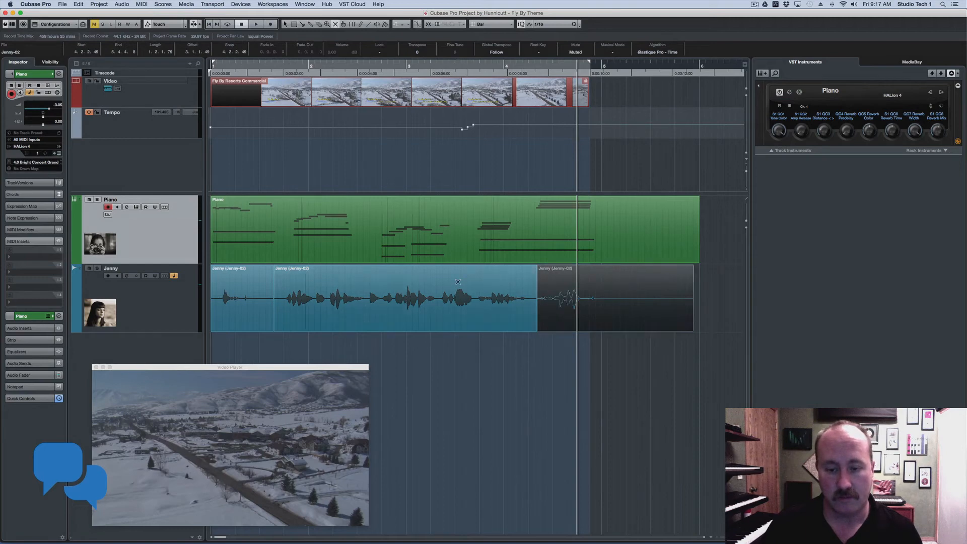
{"action": "left_click", "coordinate": [255, 282]}
{"action": "key", "text": "Home"}
{"action": "key", "text": "space"}
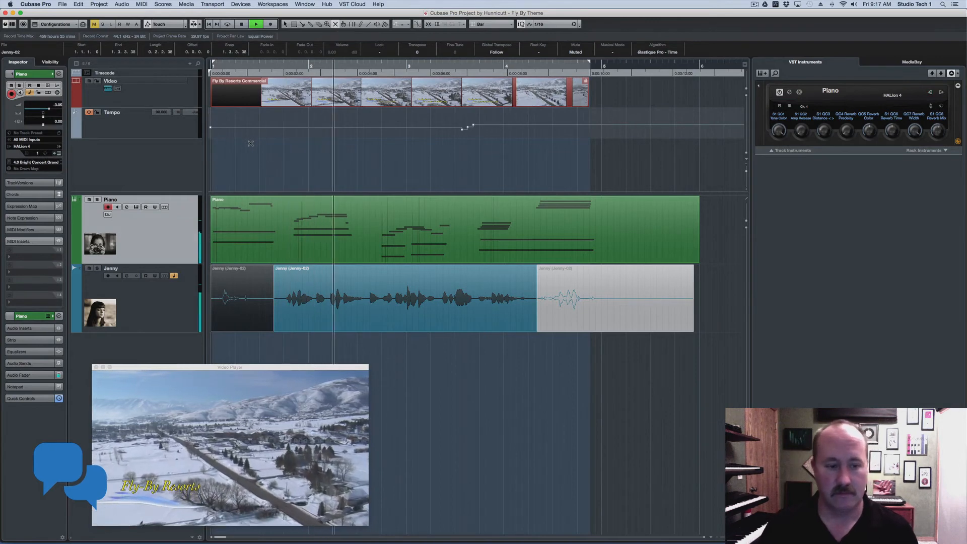
{"action": "key", "text": "space"}
{"action": "key", "text": "1"}
Step: Delete the first voice-over segment
{"action": "left_click", "coordinate": [550, 282]}
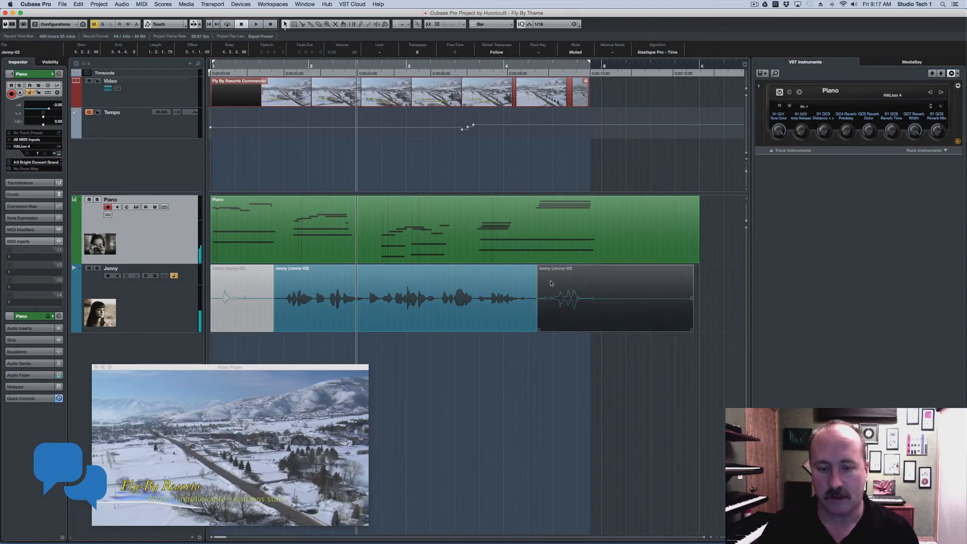
{"action": "left_click", "coordinate": [222, 283]}
{"action": "key", "text": "Delete"}
Step: Unmute the last voice-over segment, lower its event volume to -60 dB and play the project
{"action": "left_click", "coordinate": [614, 292]}
{"action": "right_click", "coordinate": [614, 292]}
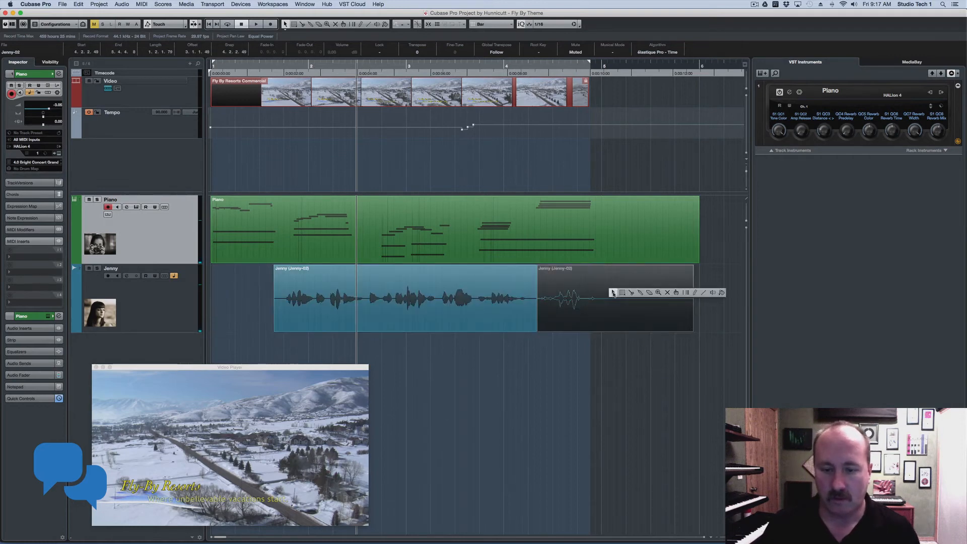
{"action": "left_click", "coordinate": [667, 292]}
{"action": "left_click", "coordinate": [618, 295]}
{"action": "right_click", "coordinate": [623, 280]}
{"action": "left_click", "coordinate": [623, 280]}
{"action": "left_click_drag", "start_coordinate": [614, 267], "coordinate": [614, 351]}
{"action": "key", "text": "space"}
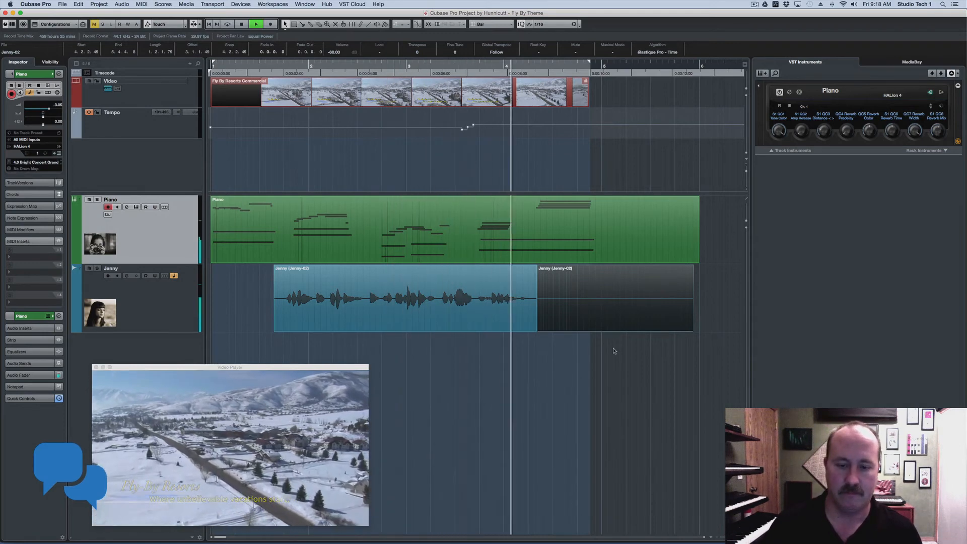
{"action": "key", "text": "space"}
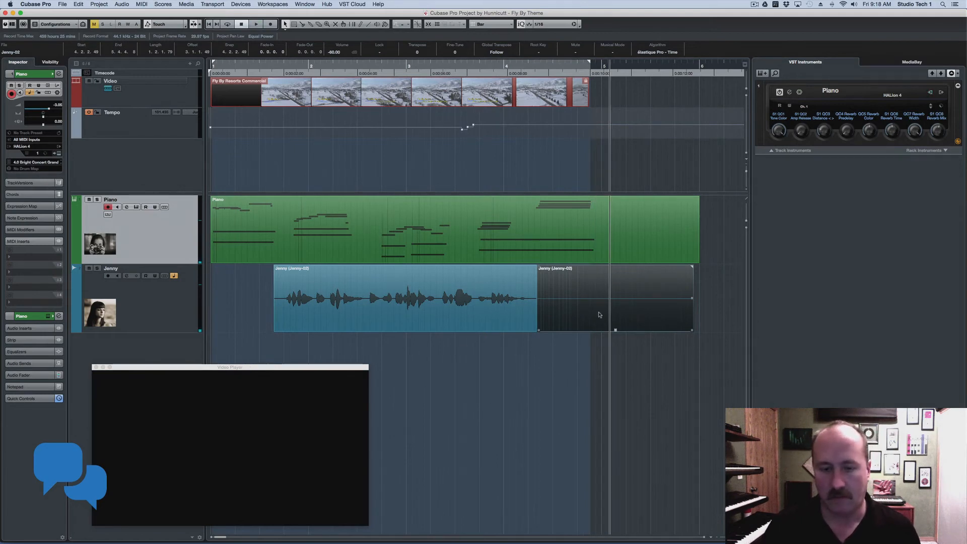
Step: Delete the last voice-over segment and select the remaining event and its track
{"action": "key", "text": "Delete"}
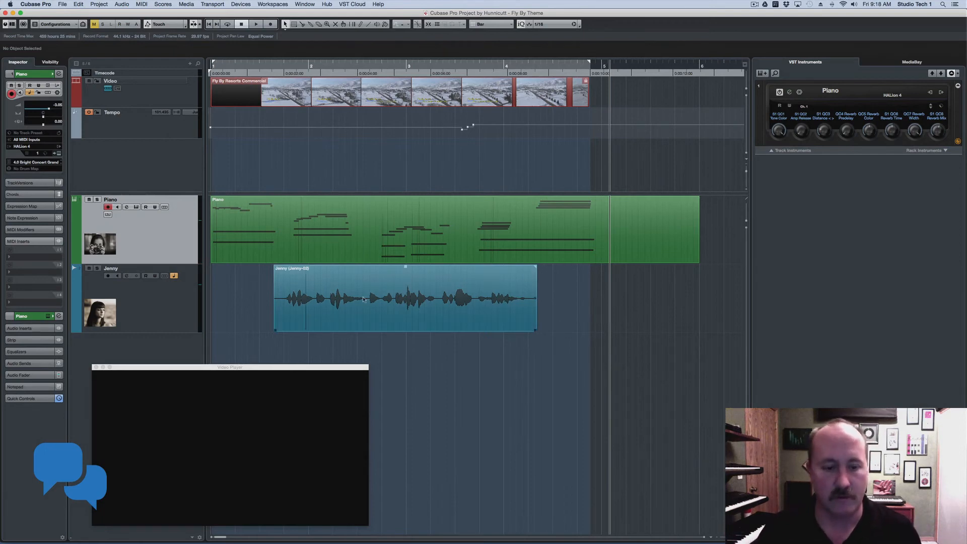
{"action": "left_click", "coordinate": [425, 294]}
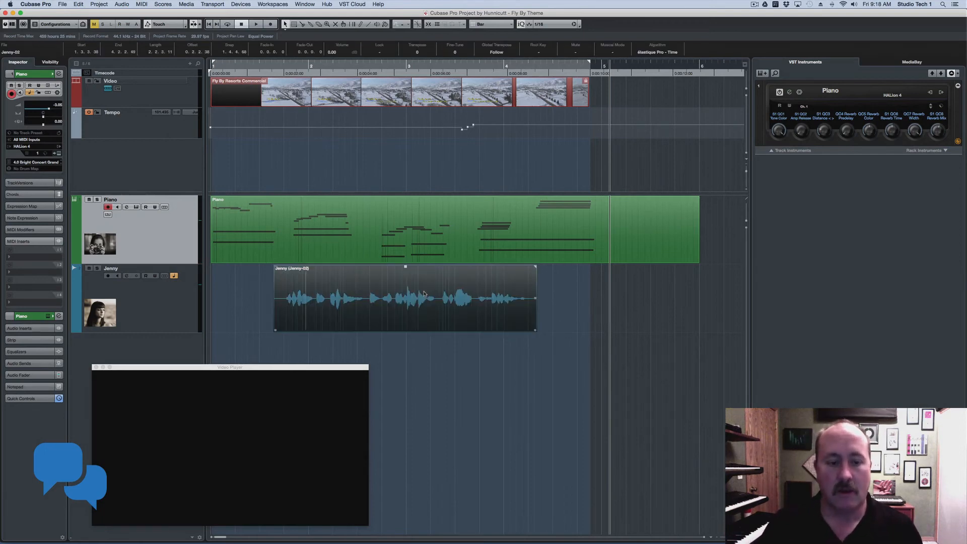
{"action": "left_click", "coordinate": [176, 303]}
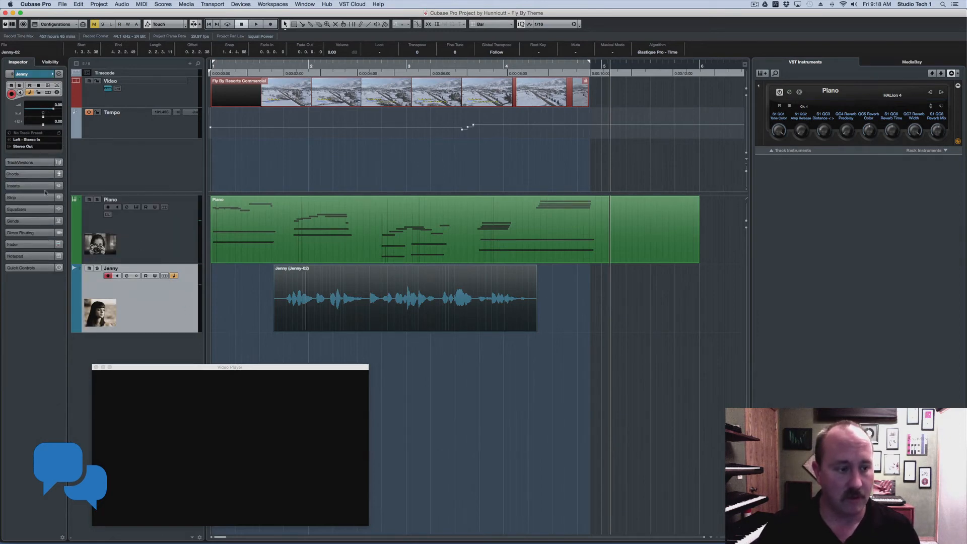
Step: Inspect the voice-over track's channel settings and its preset browser, leaving the settings as they are
{"action": "left_click", "coordinate": [126, 276]}
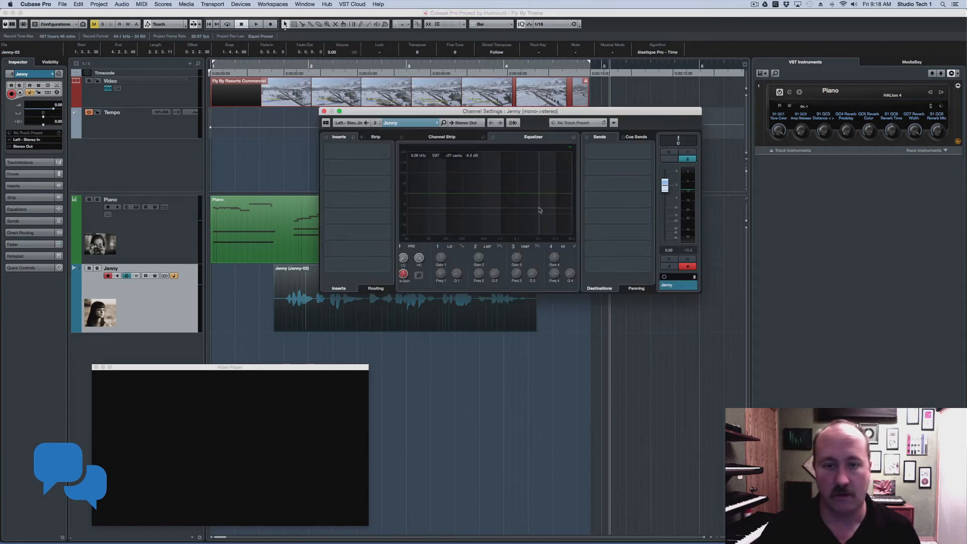
{"action": "left_click", "coordinate": [566, 123]}
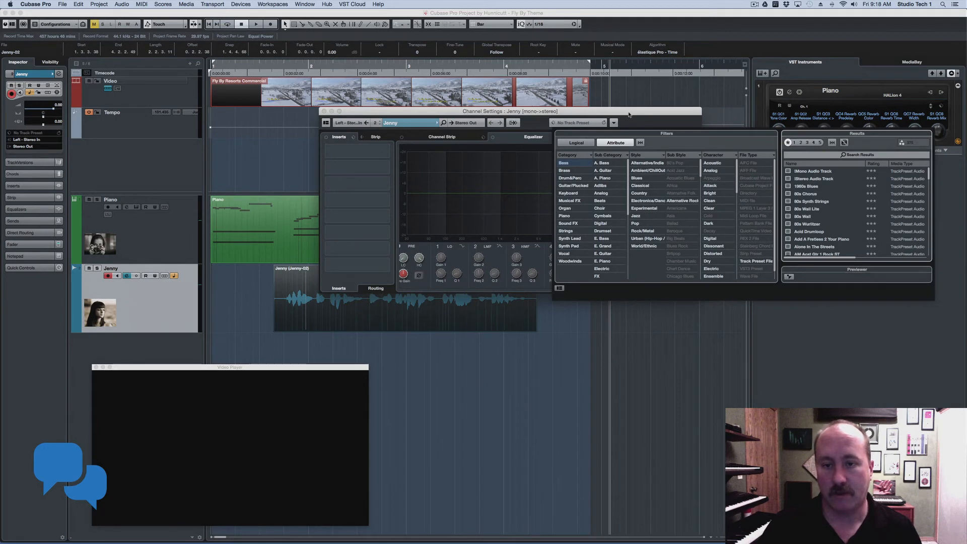
{"action": "left_click", "coordinate": [584, 113]}
{"action": "left_click", "coordinate": [325, 111]}
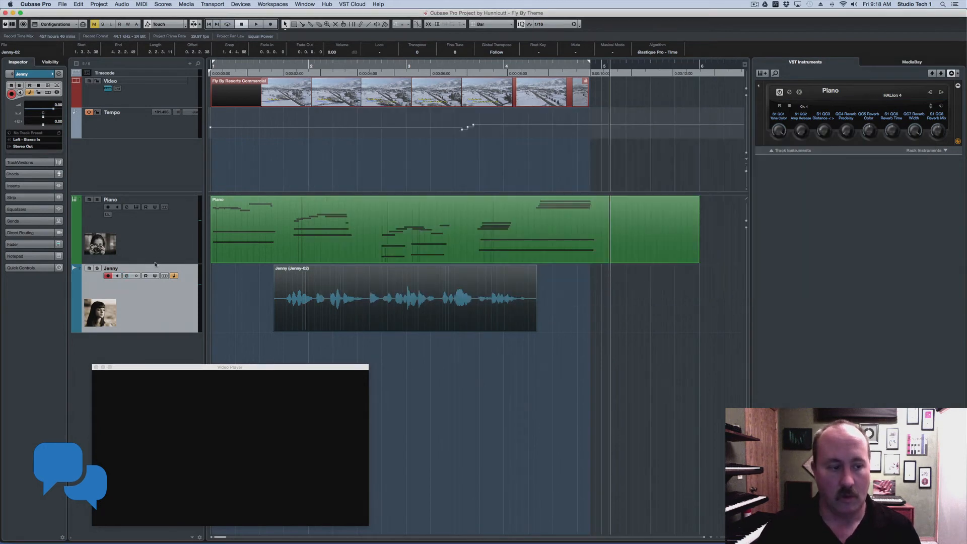
Step: Clear the track preset filter, search for "Female spoken" and load the Spoken Words Female Warm preset onto the voice-over track
{"action": "right_click", "coordinate": [155, 290]}
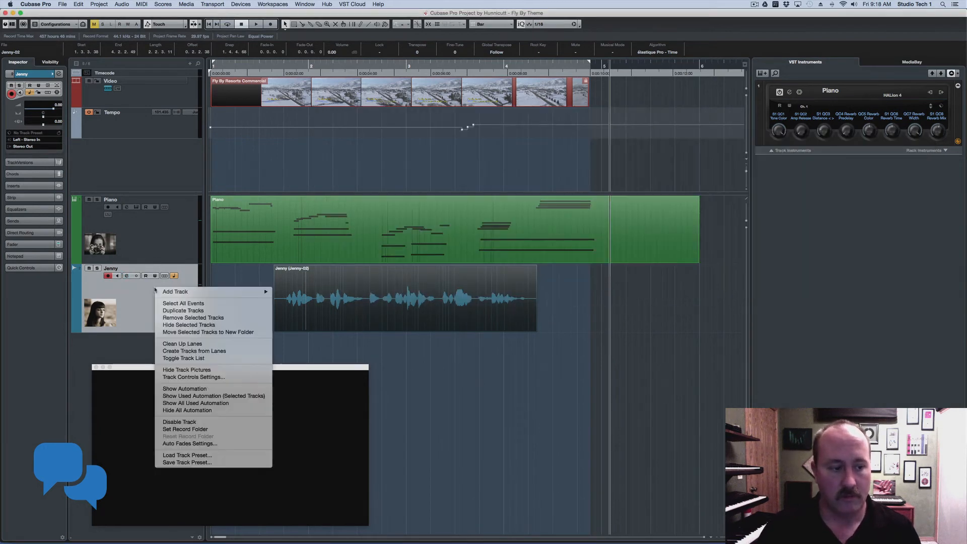
{"action": "left_click", "coordinate": [235, 455]}
{"action": "left_click_drag", "start_coordinate": [495, 212], "coordinate": [391, 109]}
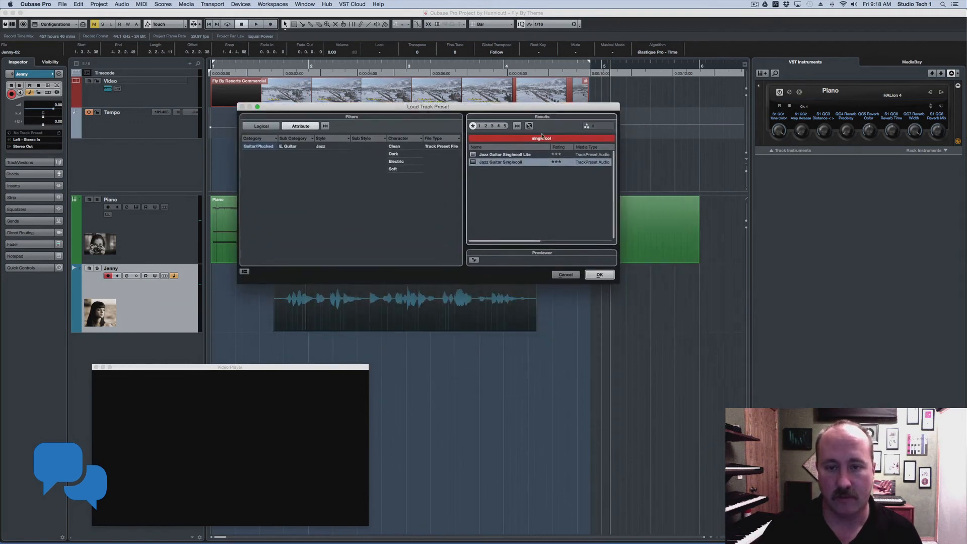
{"action": "left_click", "coordinate": [517, 126]}
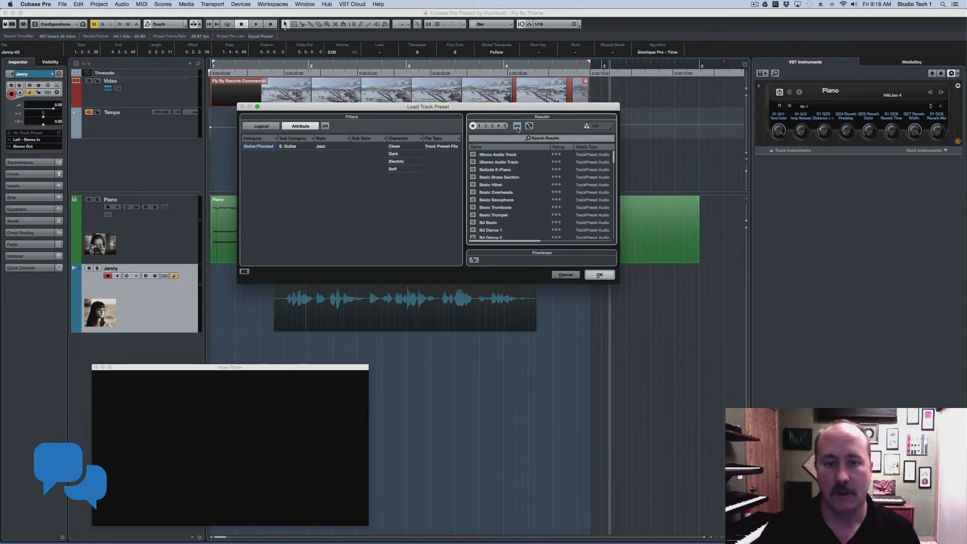
{"action": "left_click", "coordinate": [546, 139]}
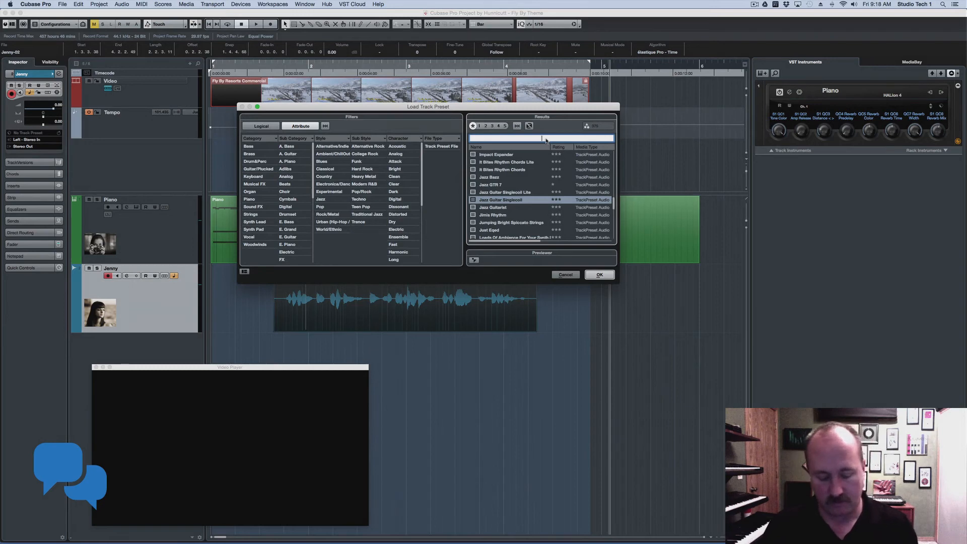
{"action": "type", "text": "Fema"}
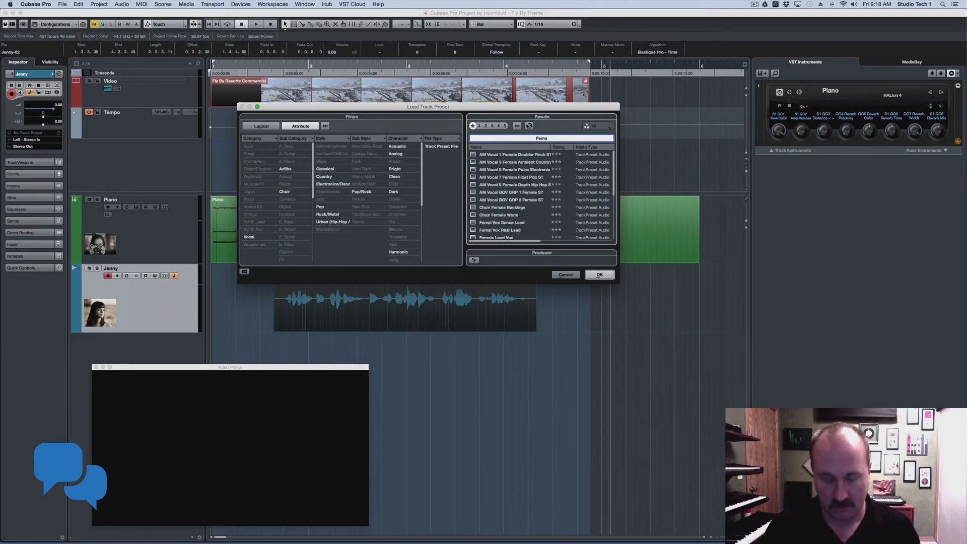
{"action": "type", "text": "le spoken"}
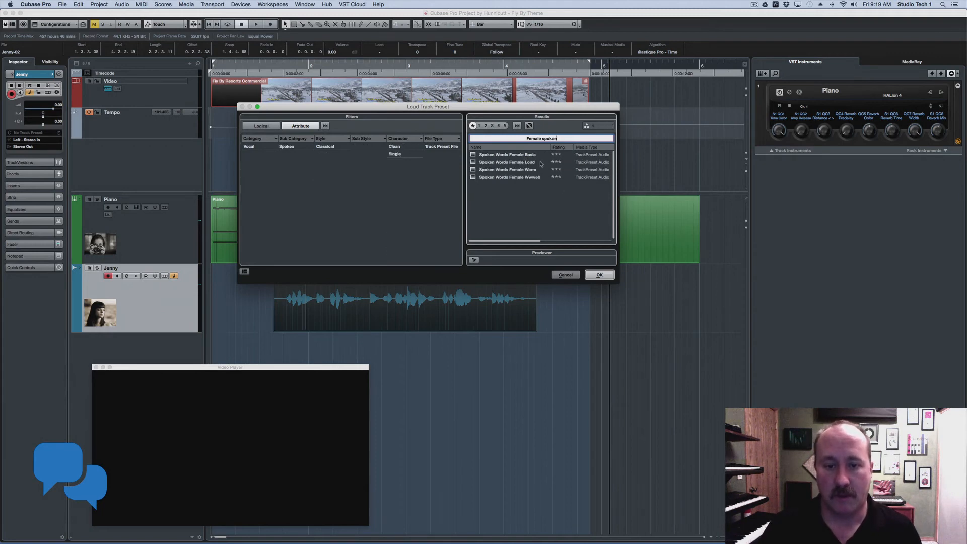
{"action": "left_click", "coordinate": [500, 171]}
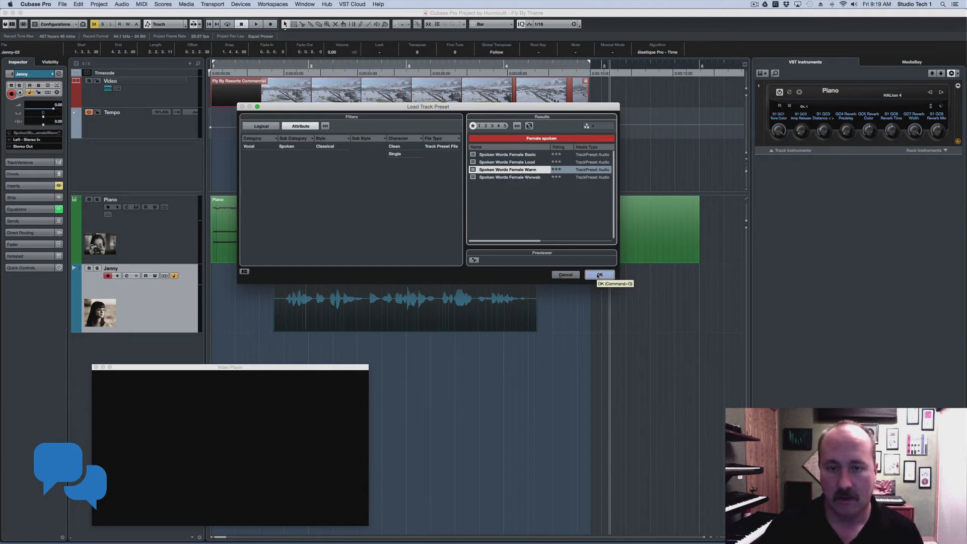
{"action": "left_click", "coordinate": [599, 275]}
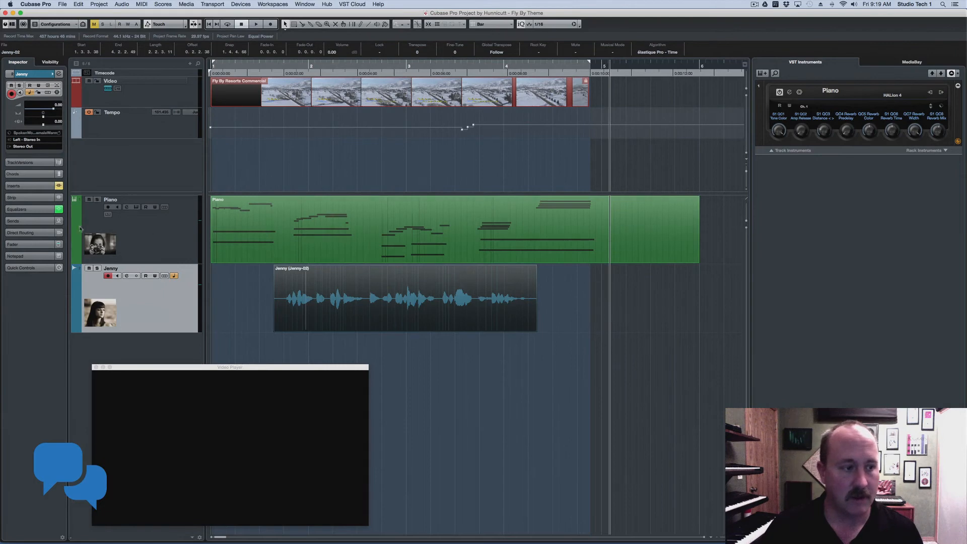
Step: Examine the inserts and equalizer curve in the voice-over track's channel settings, and play the project to hear the preset
{"action": "left_click", "coordinate": [125, 276]}
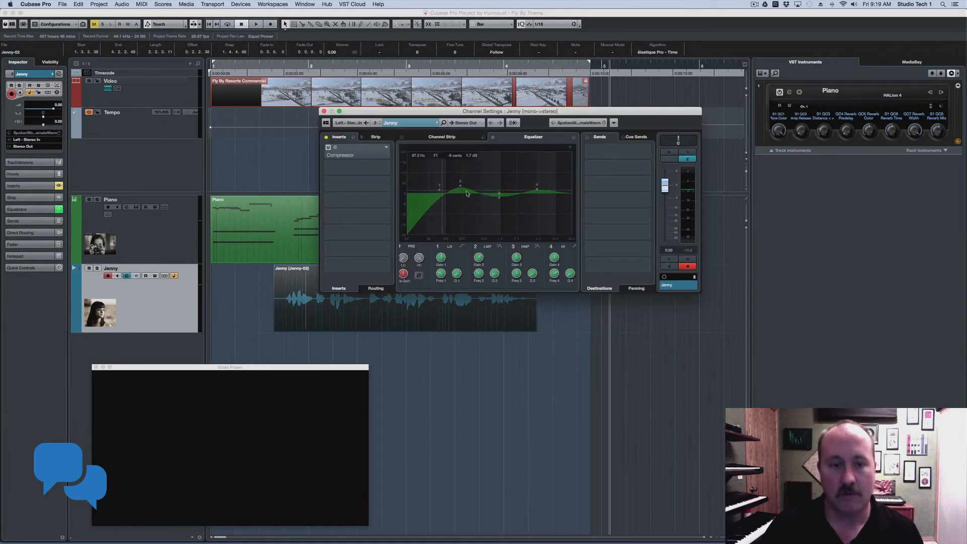
{"action": "left_click", "coordinate": [324, 111]}
{"action": "key", "text": "space"}
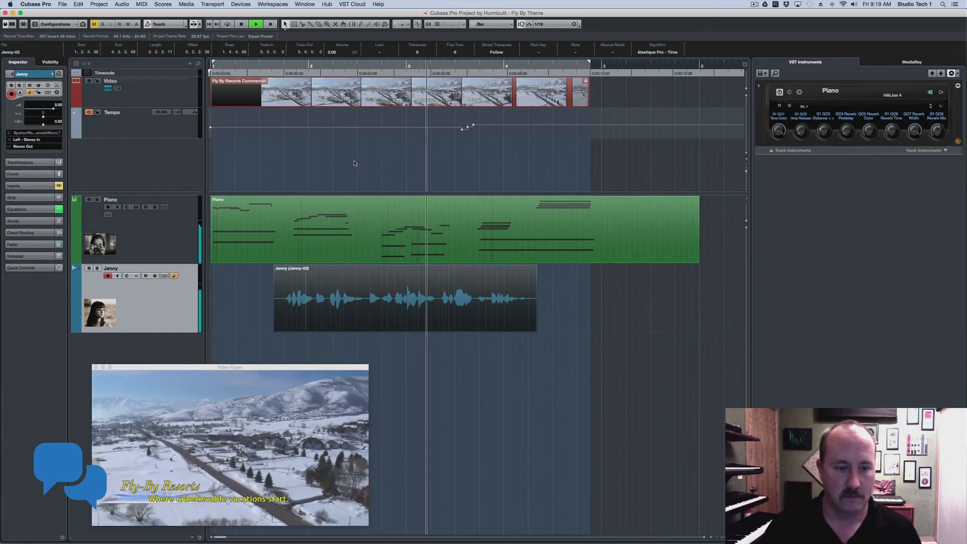
{"action": "key", "text": "space"}
Step: Audition the voice-over with the Piano track temporarily muted, and reselect the voice-over track and its event
{"action": "left_click", "coordinate": [109, 218]}
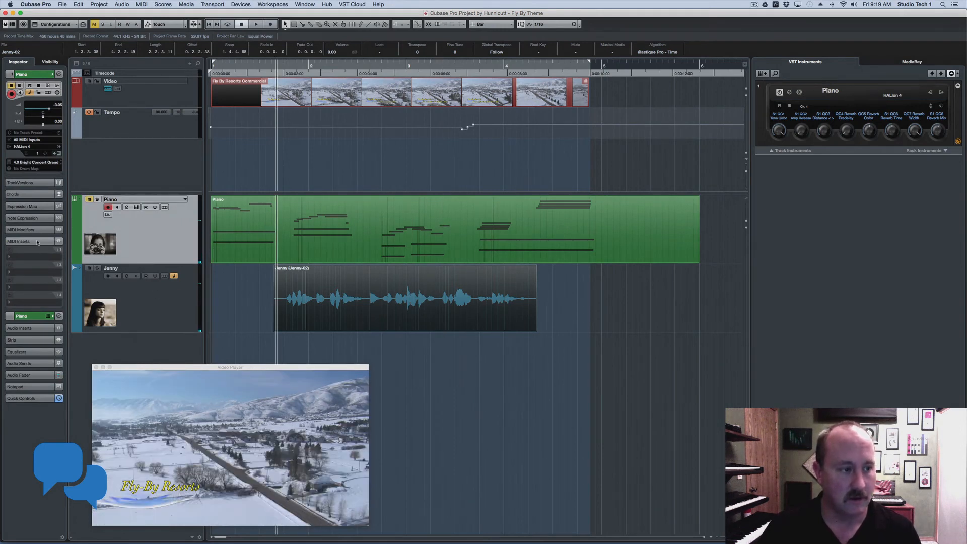
{"action": "left_click", "coordinate": [149, 318]}
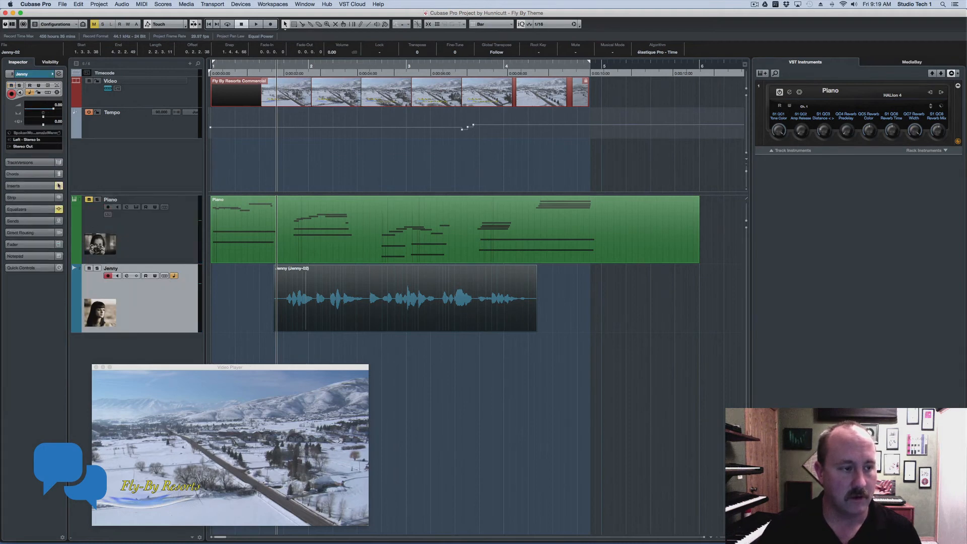
{"action": "key", "text": "space"}
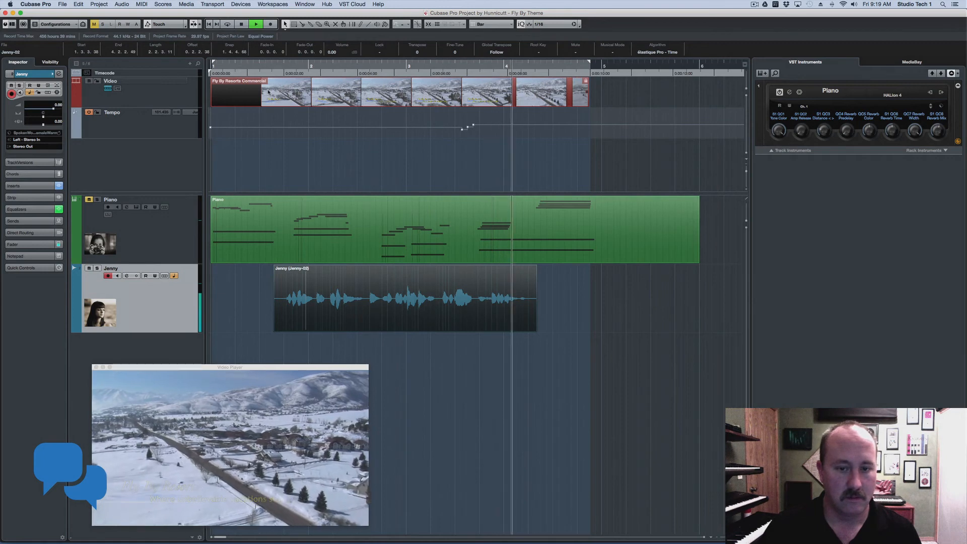
{"action": "key", "text": "space"}
{"action": "left_click", "coordinate": [92, 203]}
{"action": "left_click", "coordinate": [143, 237]}
{"action": "left_click", "coordinate": [156, 304]}
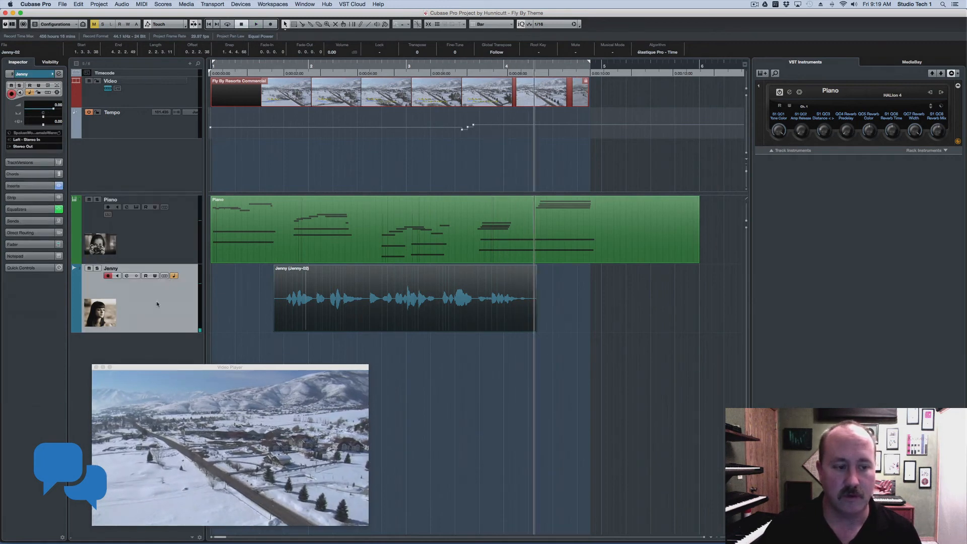
{"action": "left_click", "coordinate": [359, 300]}
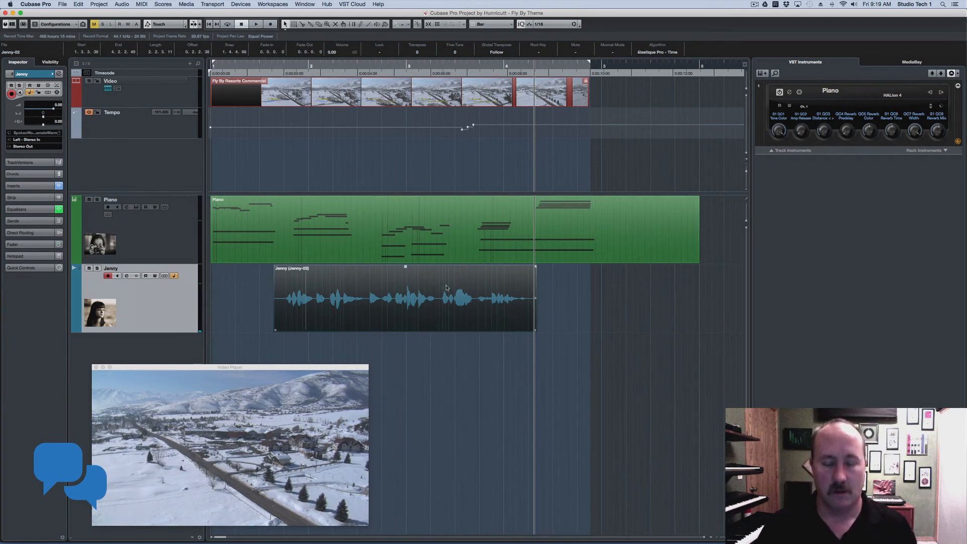
{"action": "left_click", "coordinate": [127, 276]}
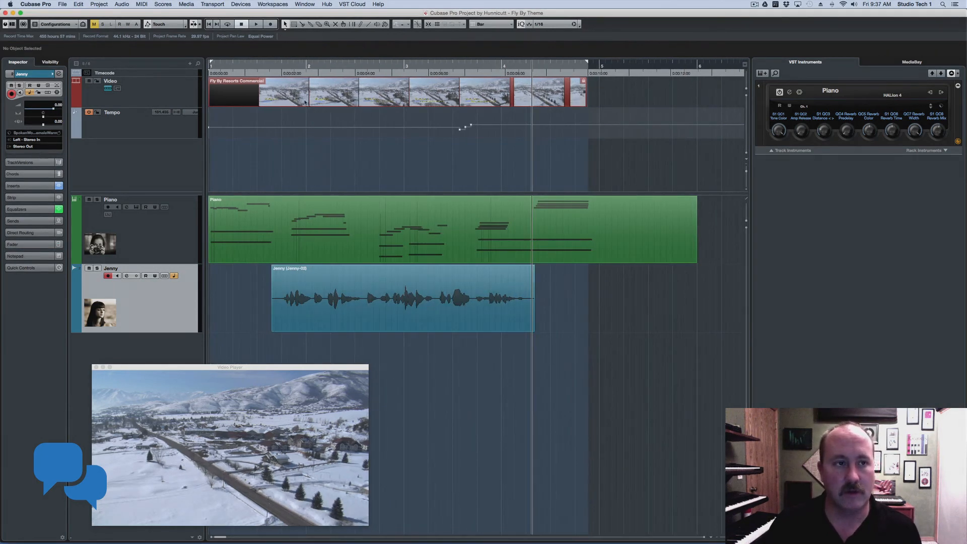
Step: Open the Pool window, examine the contents of its Audio, Video and Trash folders, and close it
{"action": "left_click", "coordinate": [187, 5]}
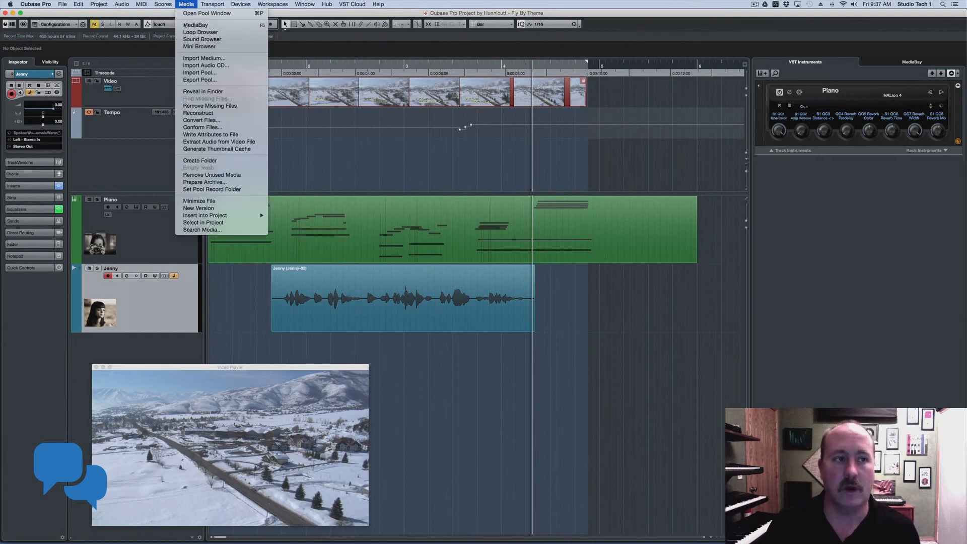
{"action": "left_click", "coordinate": [193, 13]}
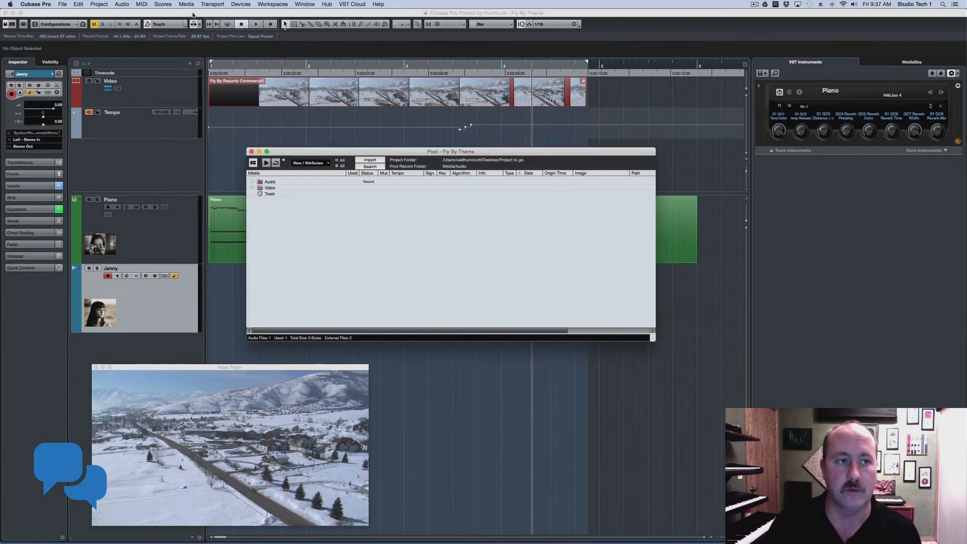
{"action": "left_click", "coordinate": [253, 181]}
{"action": "left_click", "coordinate": [253, 194]}
{"action": "left_click", "coordinate": [289, 188]}
{"action": "left_click", "coordinate": [287, 199]}
{"action": "left_click", "coordinate": [322, 228]}
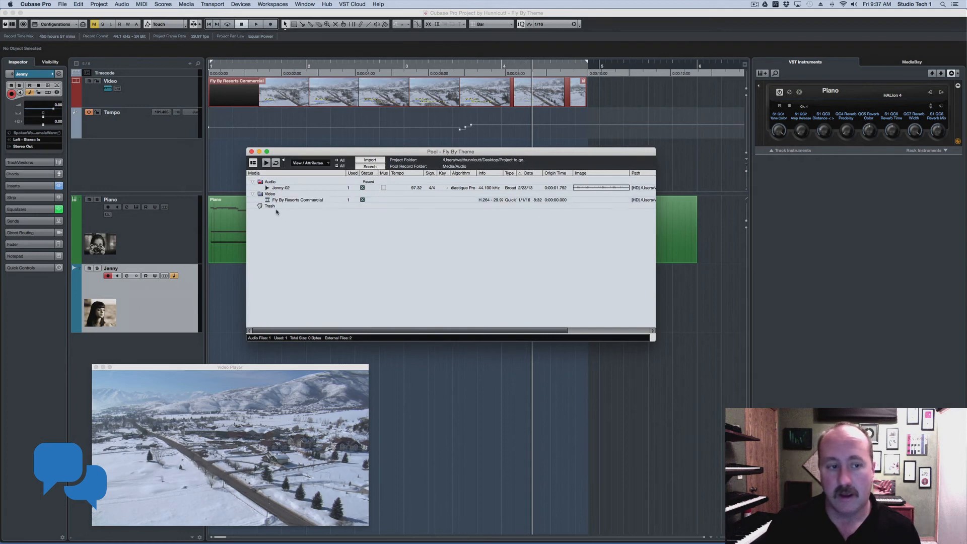
{"action": "left_click", "coordinate": [263, 206]}
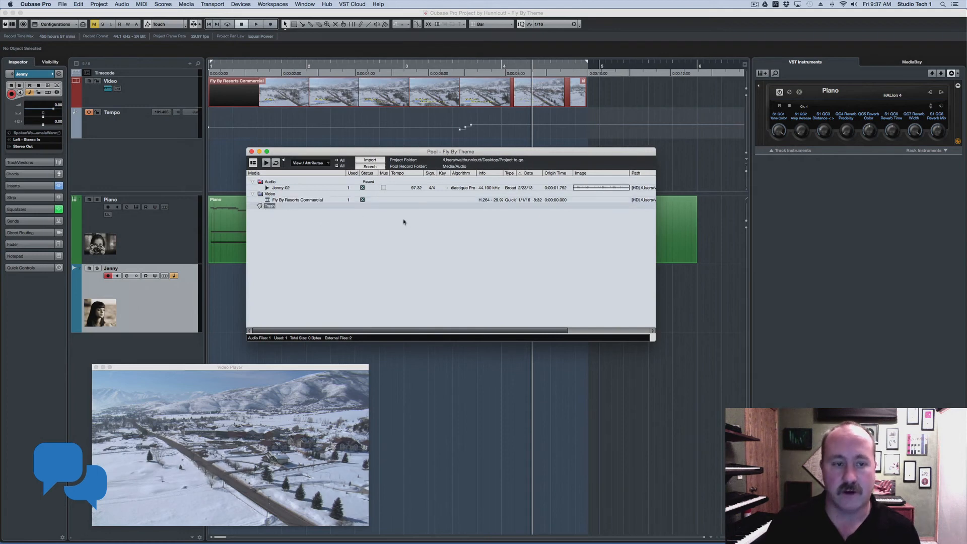
{"action": "left_click", "coordinate": [251, 151]}
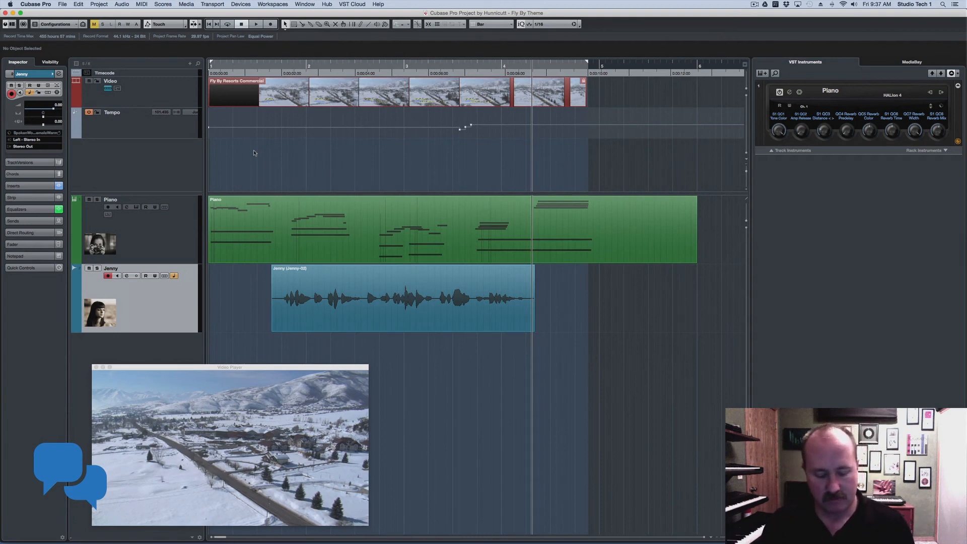
Step: Switch to Finder and browse PROJECT_FLYBY RESORTS > PROJECT FILES > Fly by Theme Song to view the Audio folder and Fly By Theme.cpr
{"action": "key", "text": "super+h"}
{"action": "double_click", "coordinate": [945, 161]}
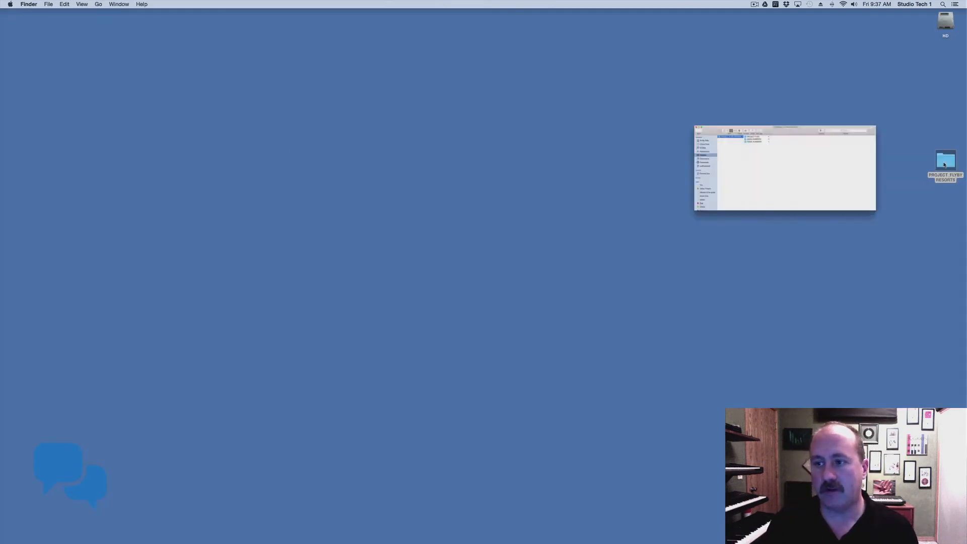
{"action": "left_click", "coordinate": [369, 102]}
{"action": "left_click", "coordinate": [404, 102]}
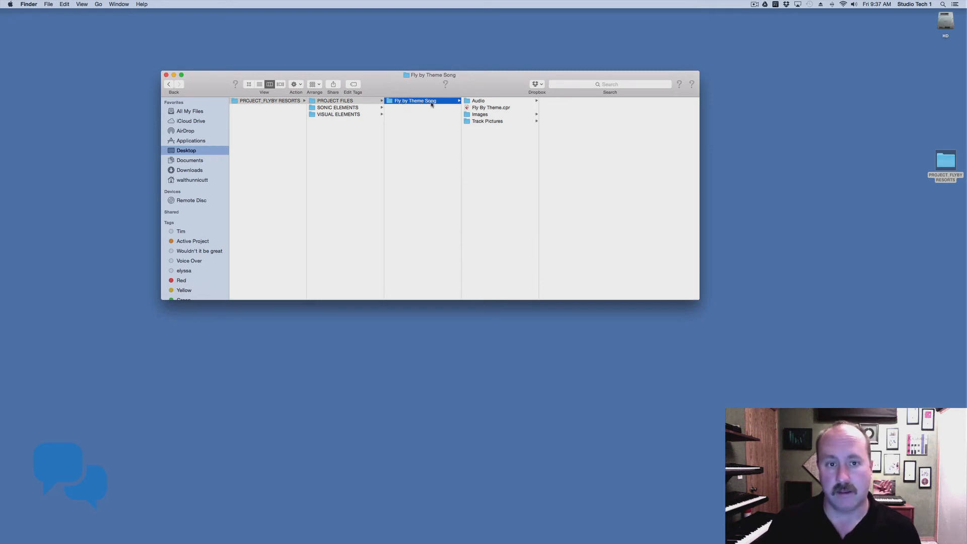
{"action": "left_click", "coordinate": [484, 103]}
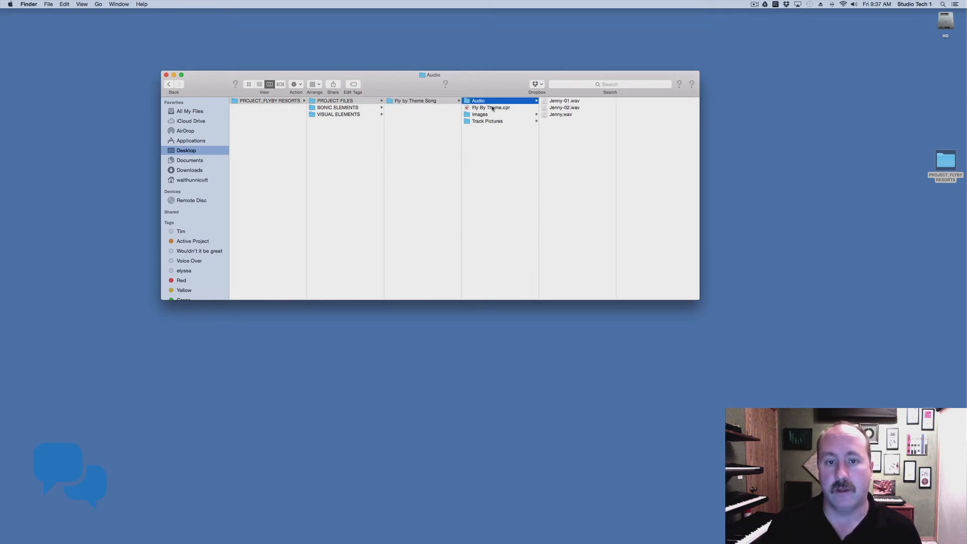
{"action": "left_click", "coordinate": [500, 108]}
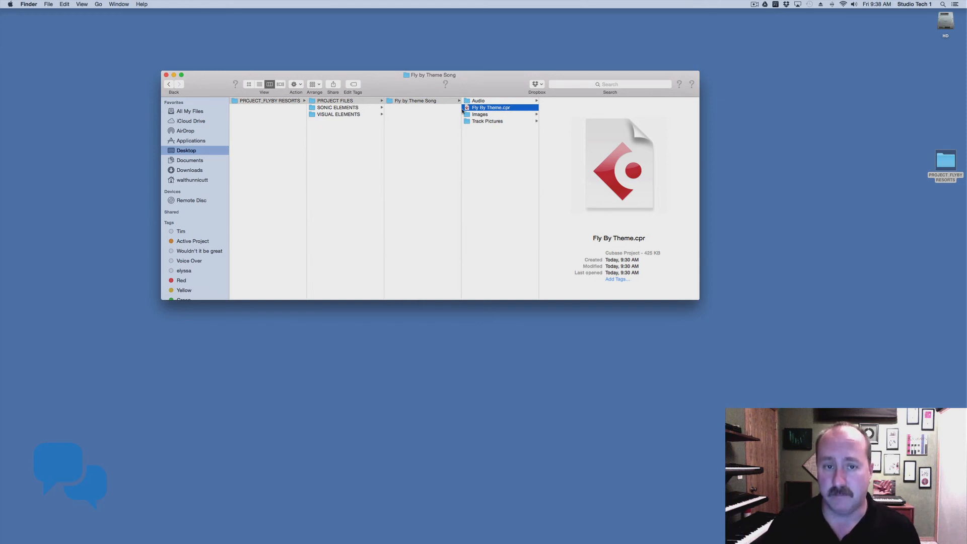
Step: Review the Fly by Theme Song folder and the files in its Audio subfolder, and close the Finder window
{"action": "left_click_drag", "start_coordinate": [422, 101], "coordinate": [394, 101]}
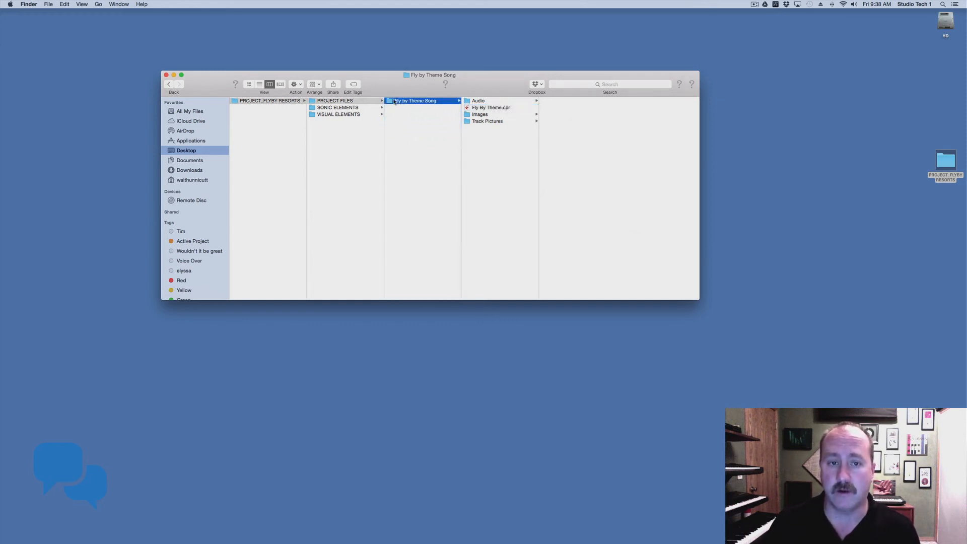
{"action": "left_click", "coordinate": [396, 105]}
{"action": "left_click", "coordinate": [398, 102]}
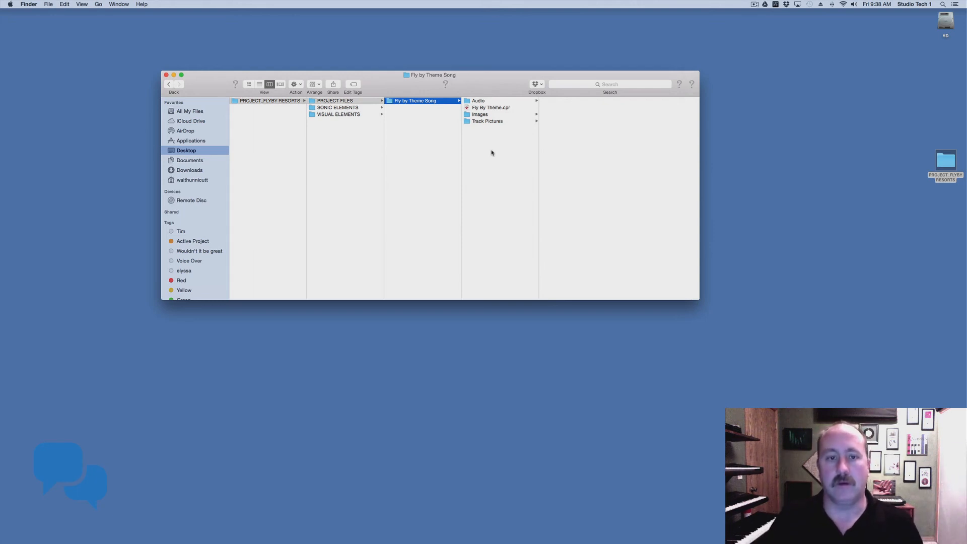
{"action": "left_click", "coordinate": [478, 100]}
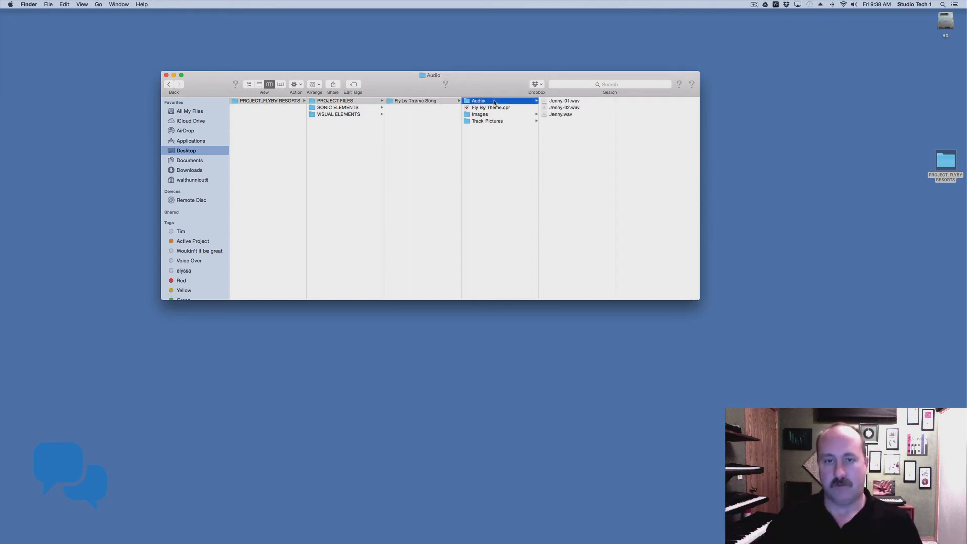
{"action": "left_click", "coordinate": [166, 75]}
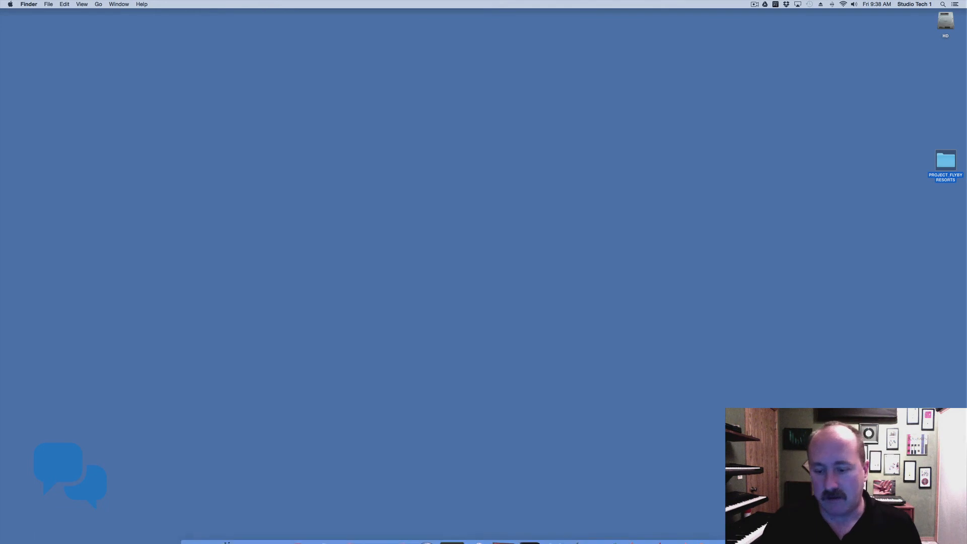
Step: Switch back to Cubase and open the project backup options for Fly By Theme
{"action": "mouse_move", "coordinate": [688, 531]}
{"action": "left_click", "coordinate": [689, 531]}
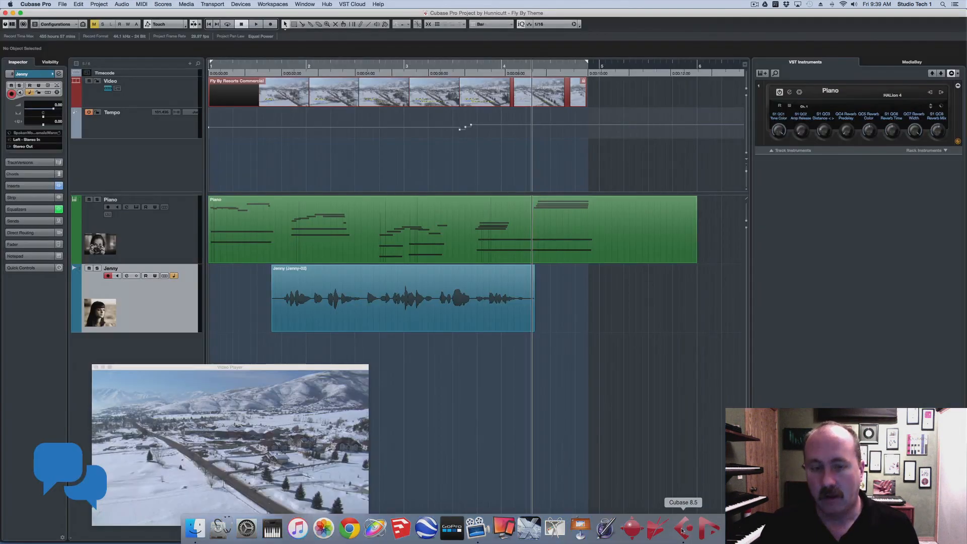
{"action": "left_click", "coordinate": [99, 4]}
{"action": "mouse_move", "coordinate": [65, 3]}
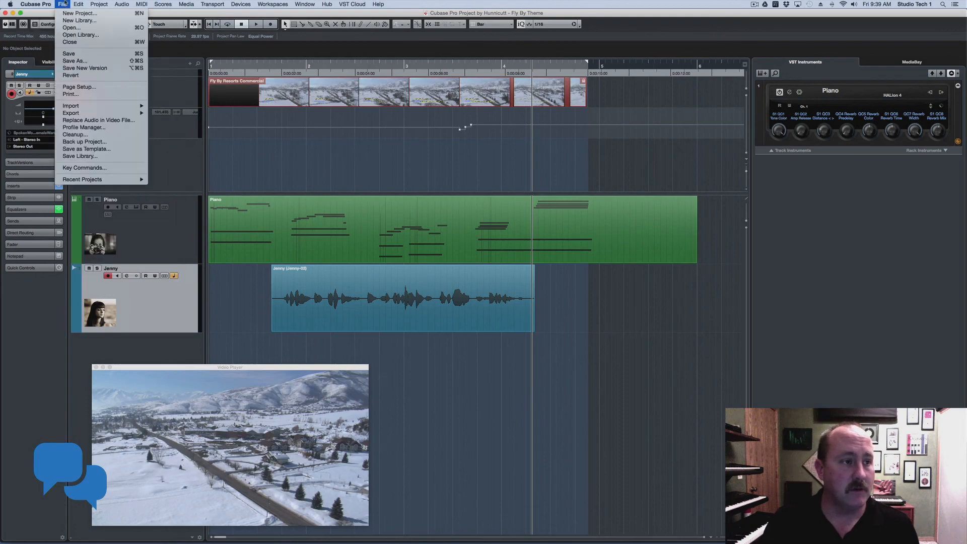
{"action": "left_click", "coordinate": [79, 142]}
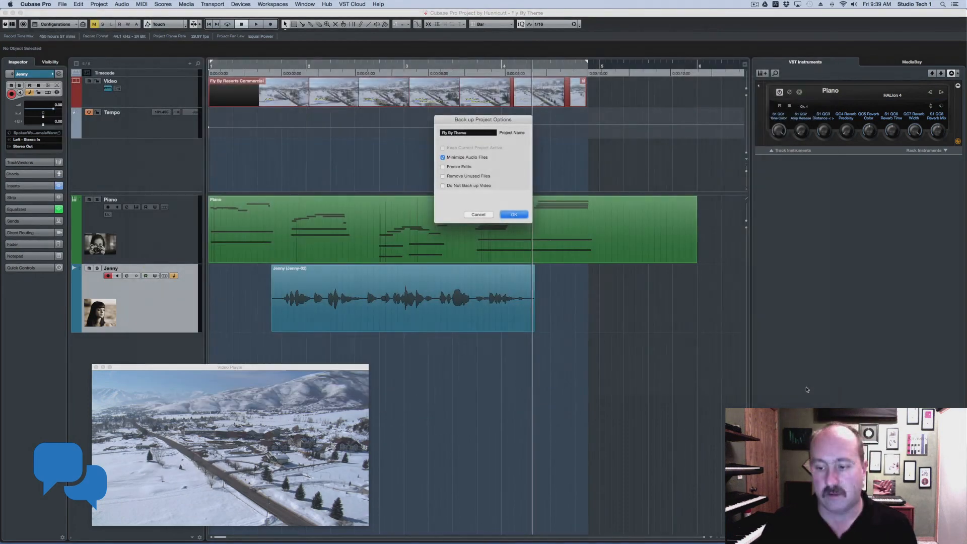
Step: Try enabling Remove Unused Files and Do Not Back up Video alongside Minimize Audio Files, and cancel the backup
{"action": "left_click", "coordinate": [477, 131]}
{"action": "left_click", "coordinate": [442, 176]}
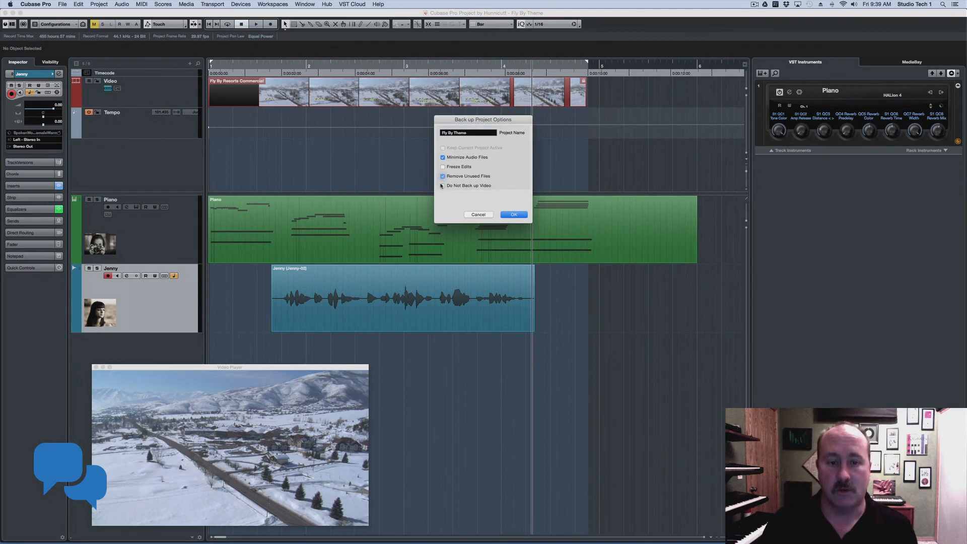
{"action": "left_click", "coordinate": [442, 186]}
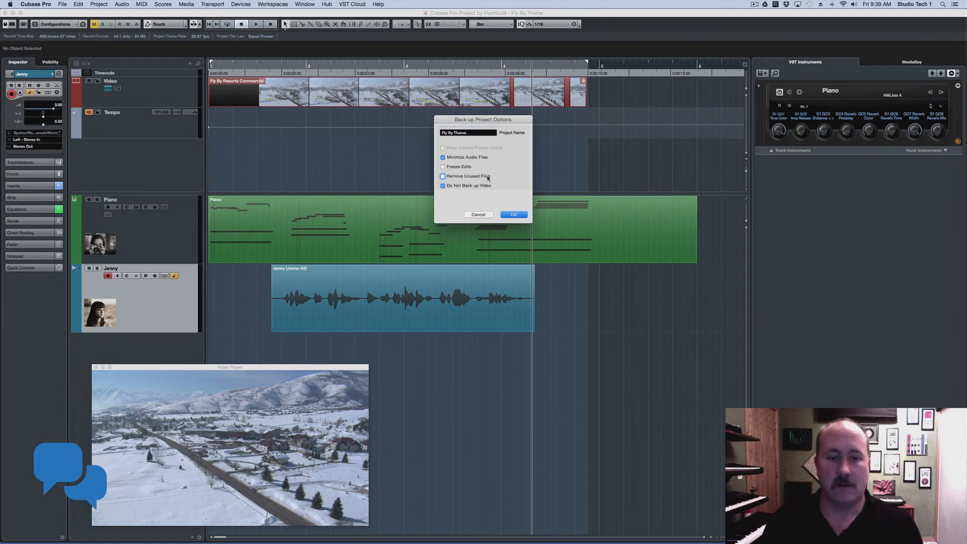
{"action": "left_click", "coordinate": [442, 176]}
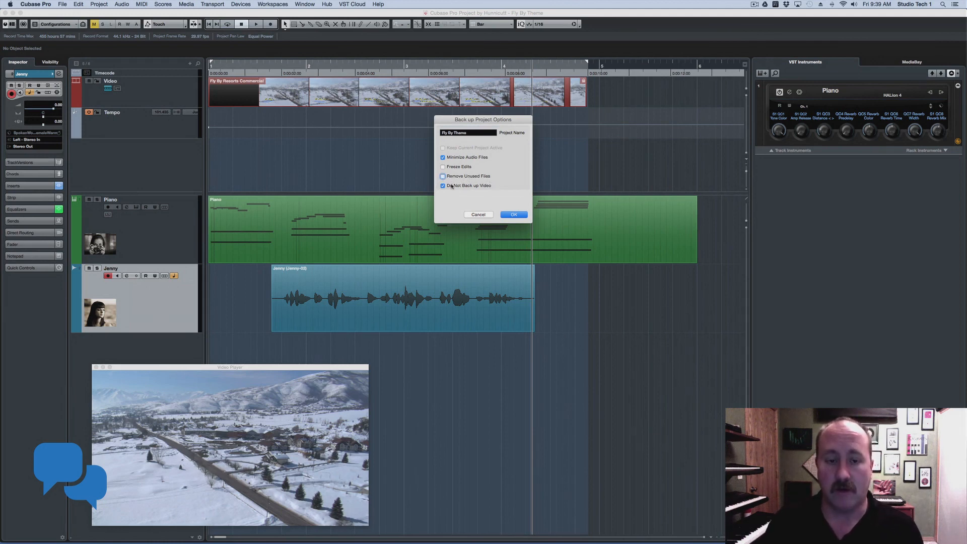
{"action": "left_click", "coordinate": [442, 176]}
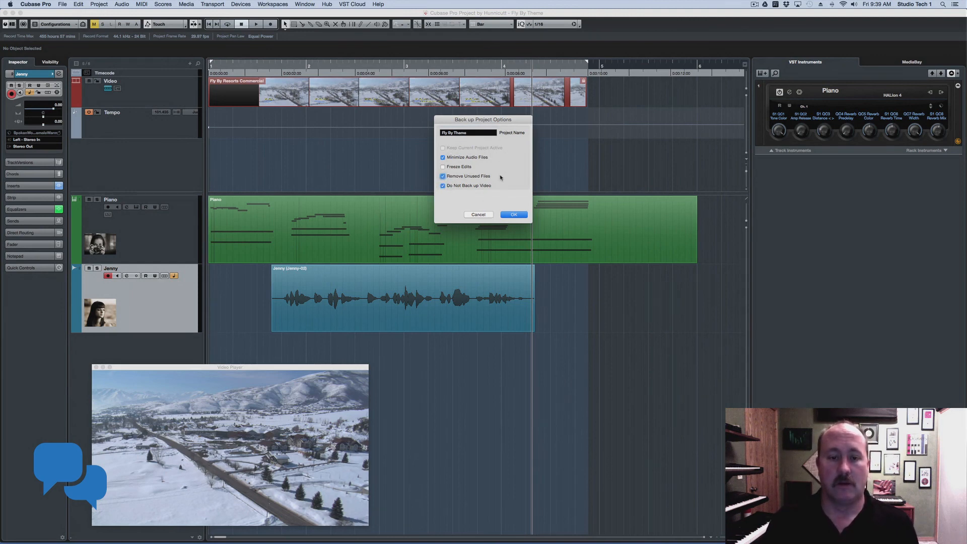
{"action": "left_click", "coordinate": [478, 215]}
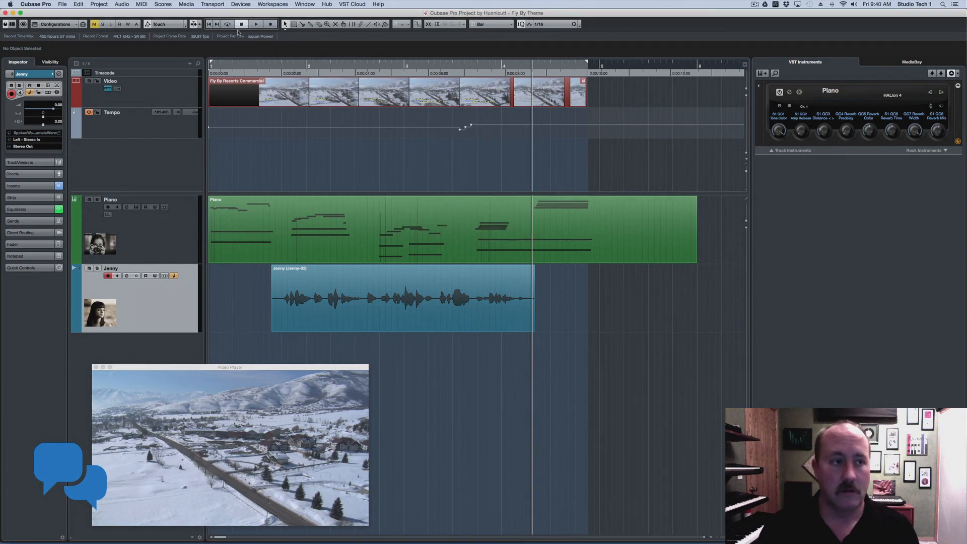